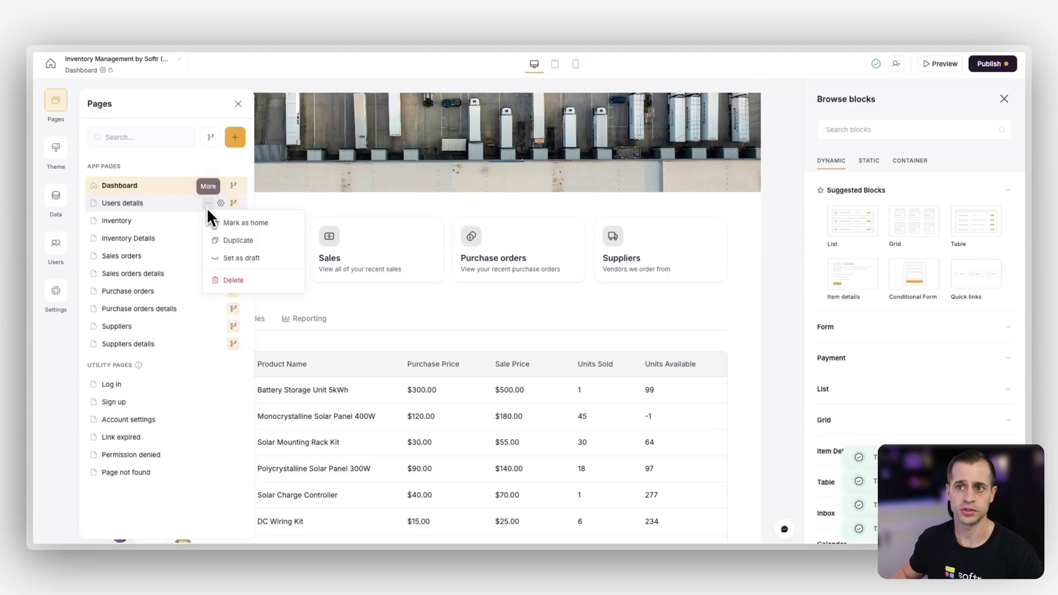
Delete the Users details page and go to the Users section listing 19 synced users
left_click(230, 280)
left_click(634, 330)
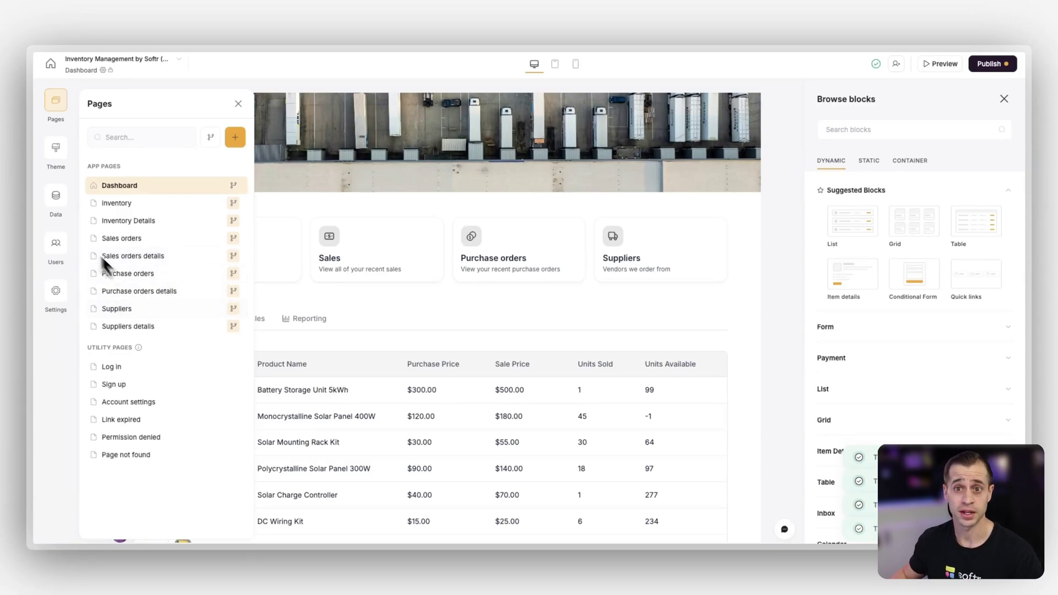
left_click(58, 248)
left_click(55, 245)
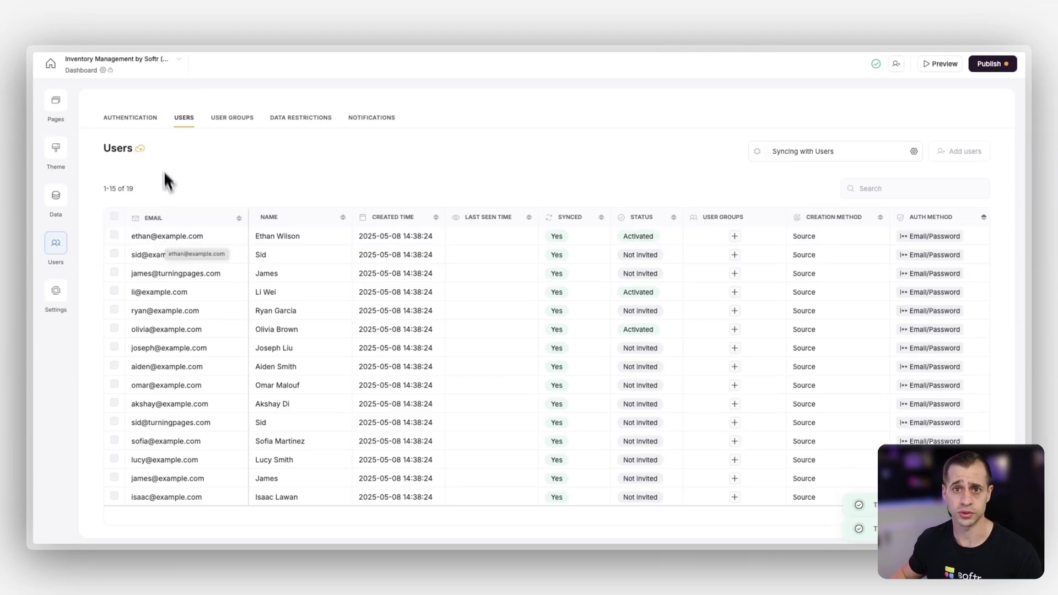
left_click(140, 118)
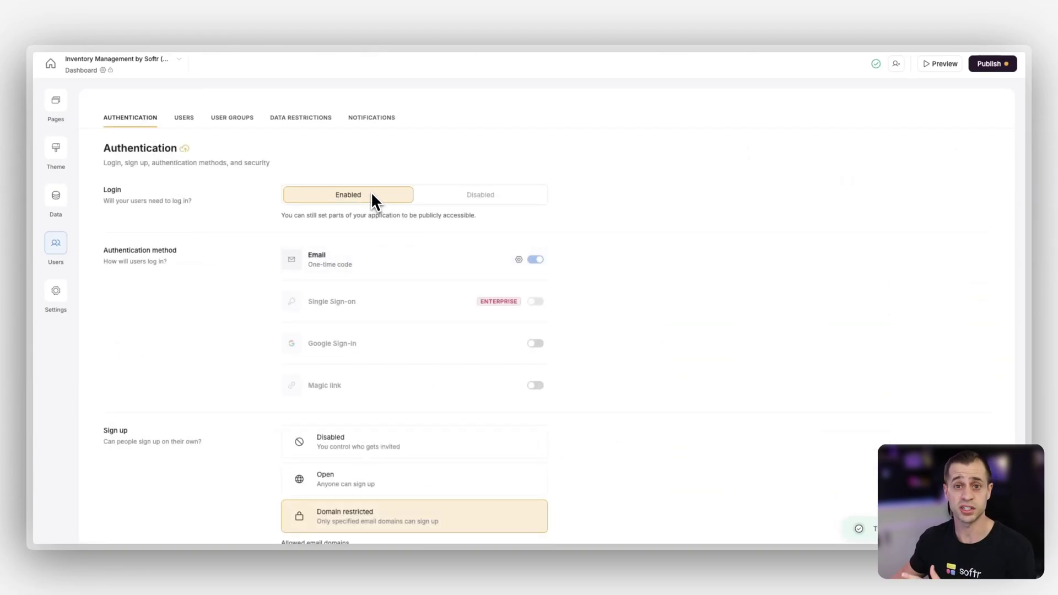
scroll(352, 237, "down", 2)
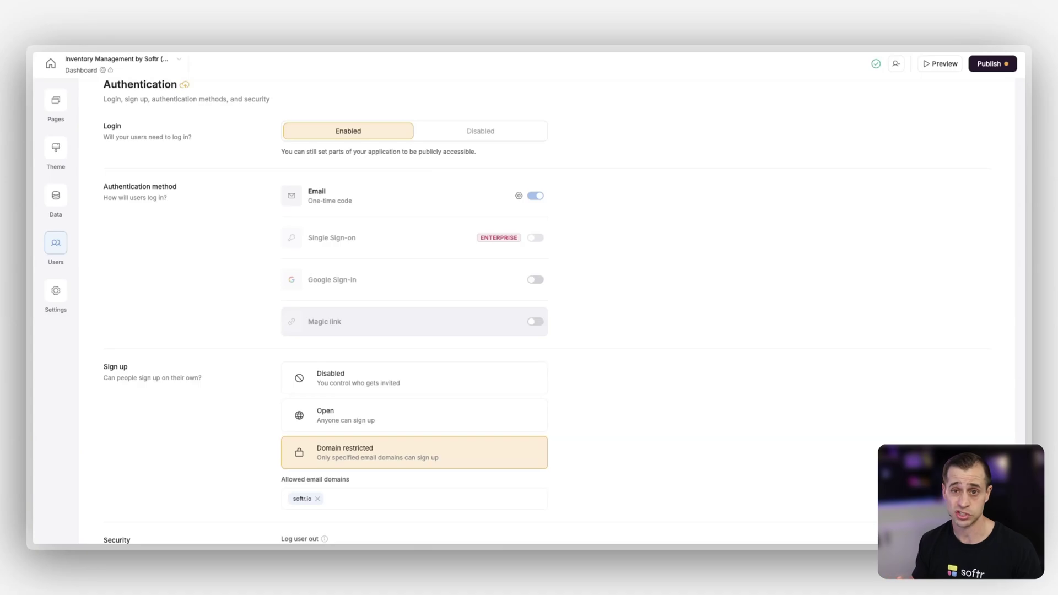
scroll(435, 407, "down", 2)
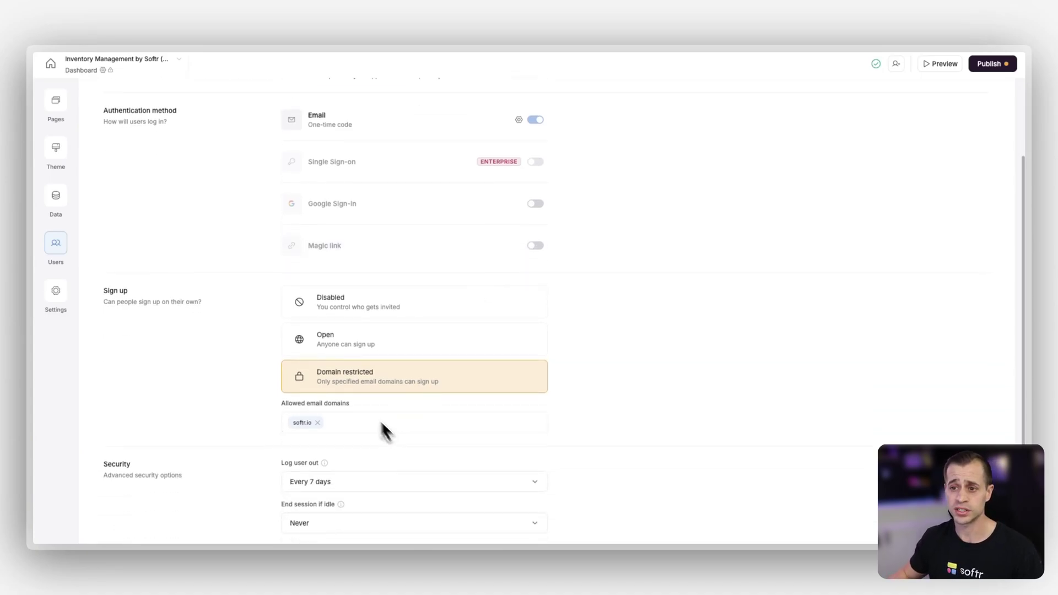
scroll(368, 378, "down", 1)
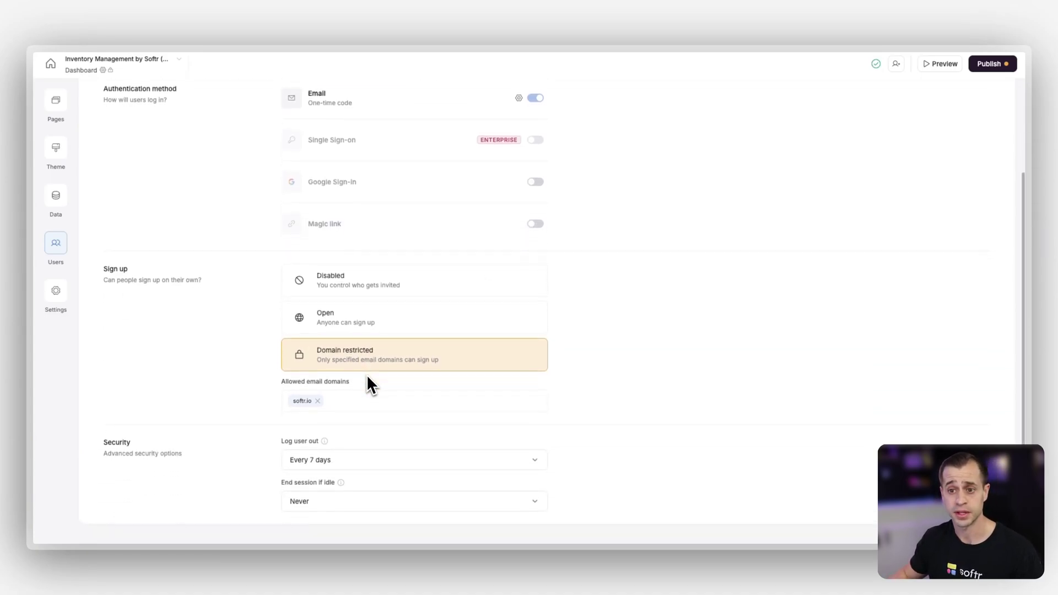
scroll(233, 488, "up", 5)
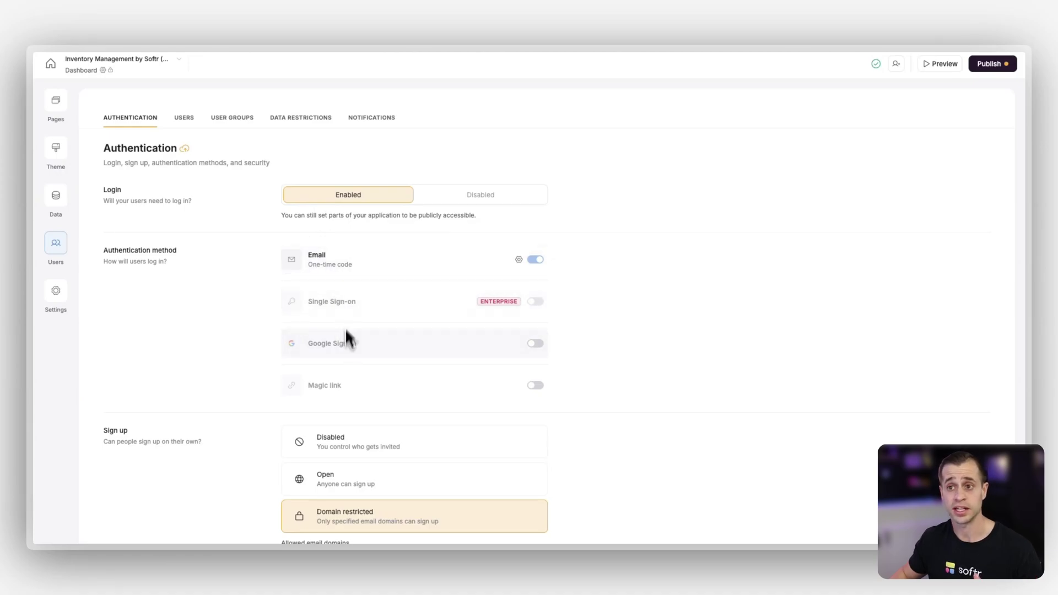
scroll(385, 371, "down", 2)
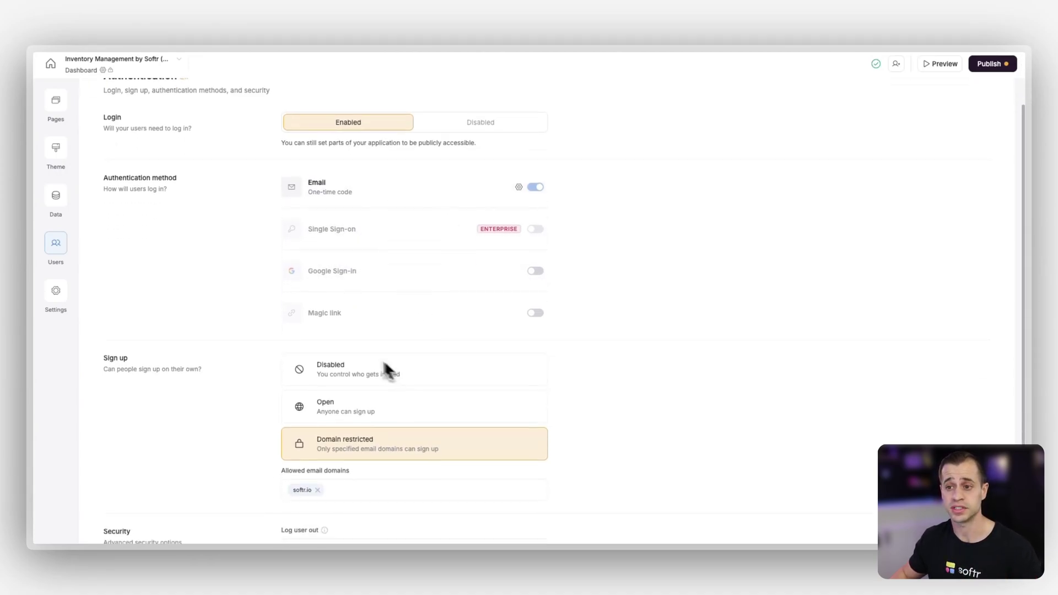
scroll(349, 380, "up", 2)
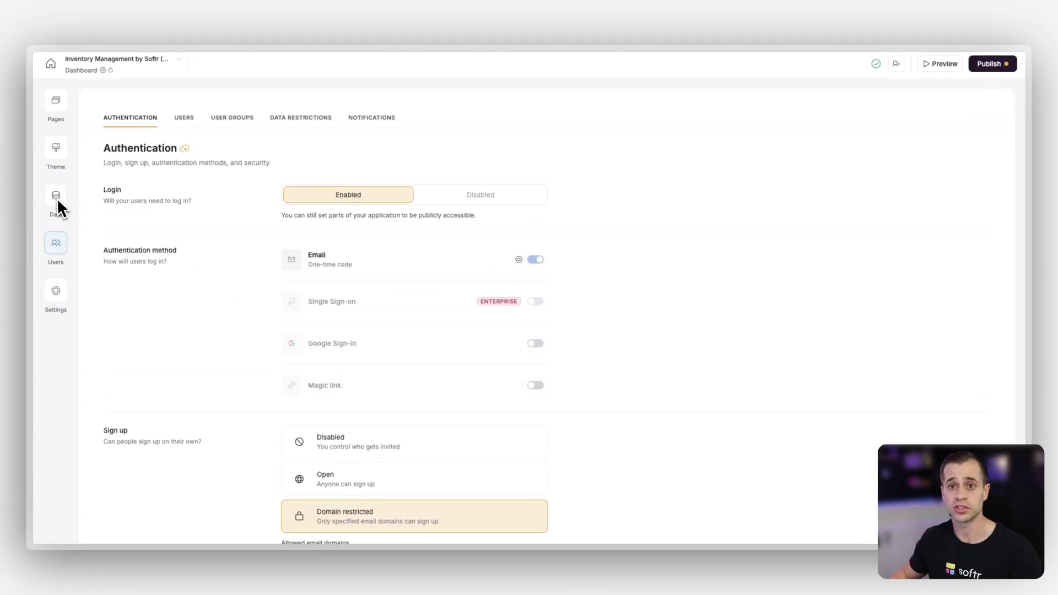
left_click(184, 117)
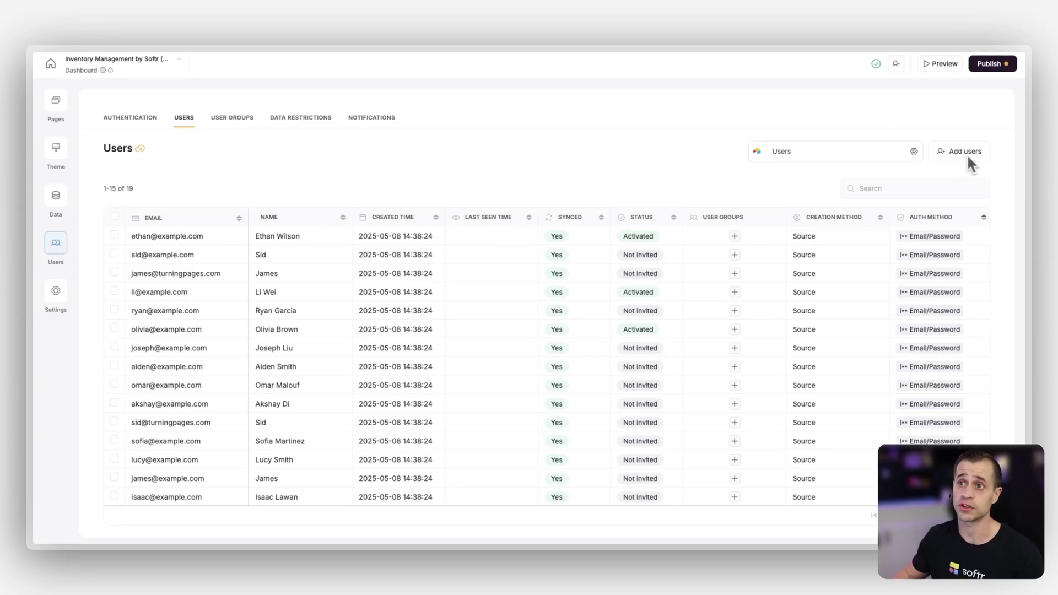
Set notification sender to Solar-R-Us with the company contact e-mail, and enable automatic invitations
left_click(372, 122)
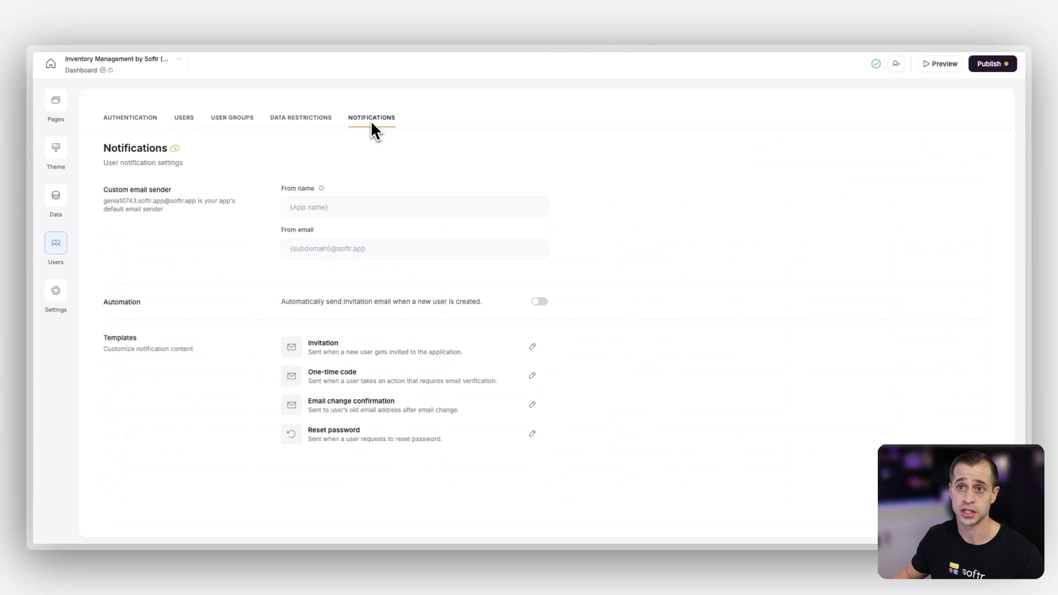
left_click(319, 213)
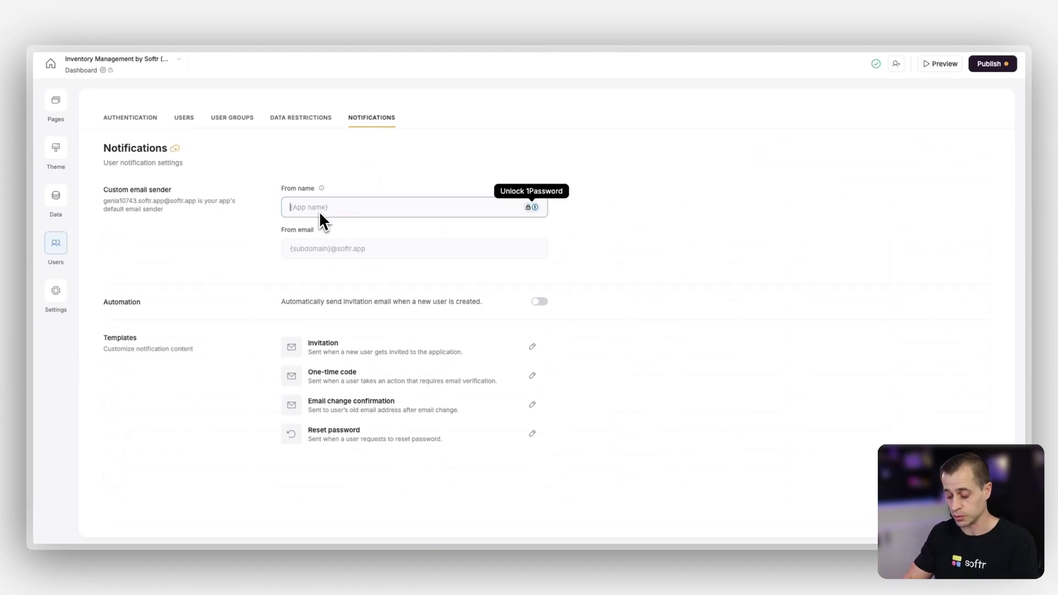
type("Solar-R")
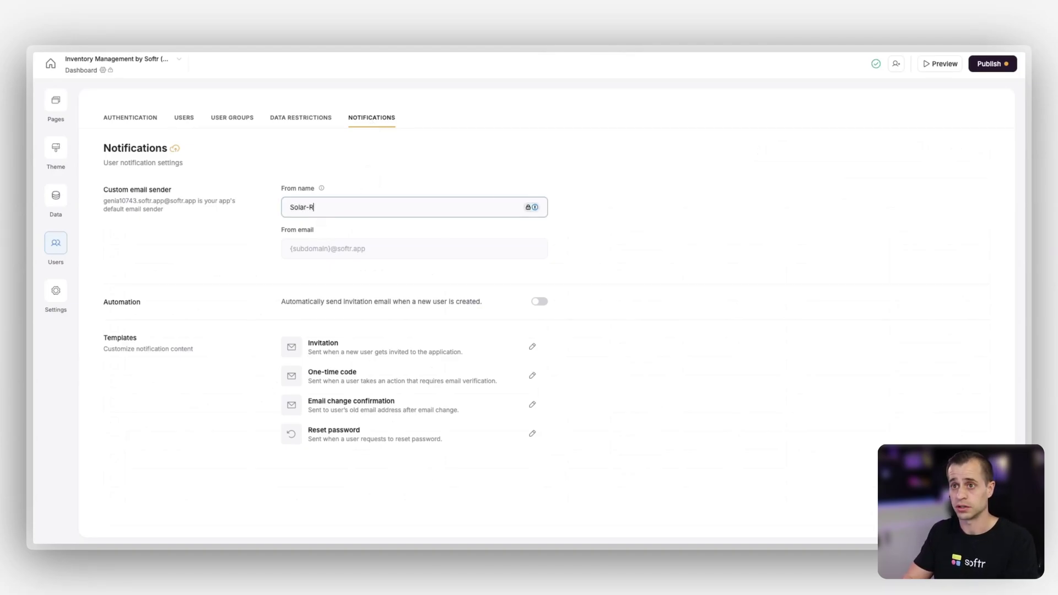
type("-Us")
left_click(319, 249)
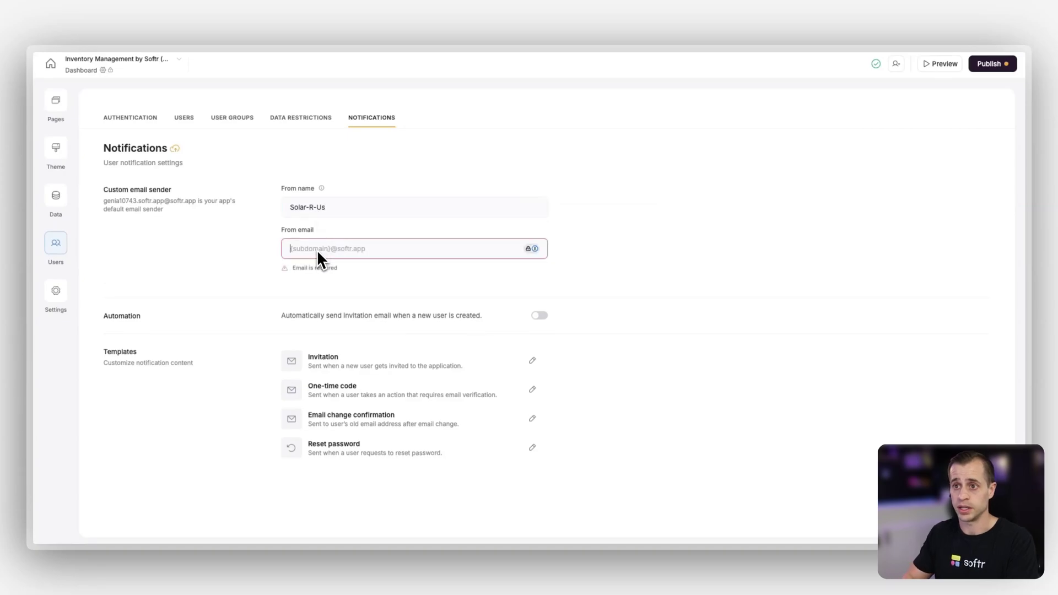
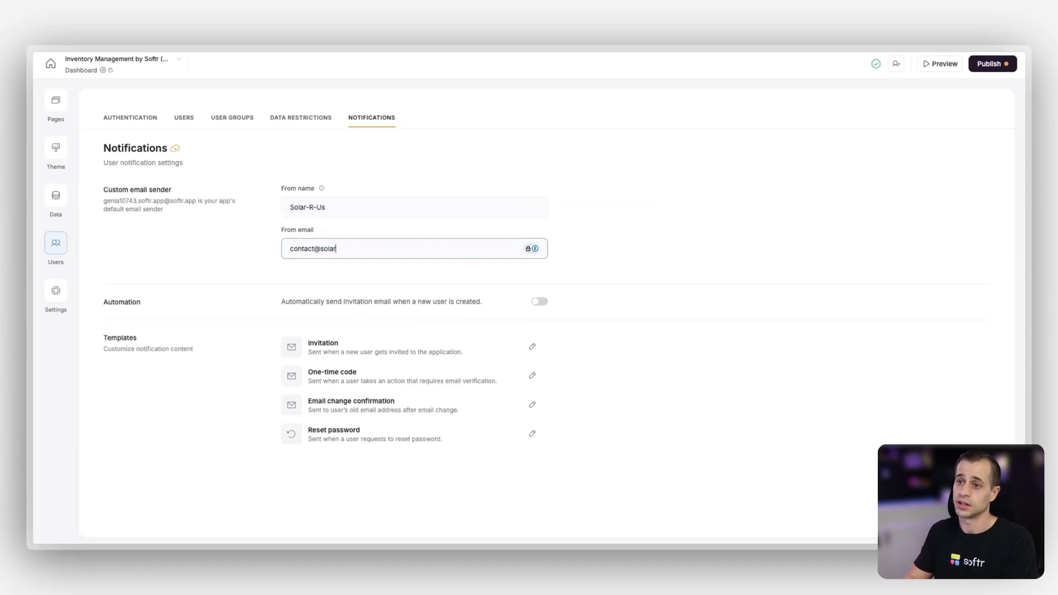
left_click(320, 260)
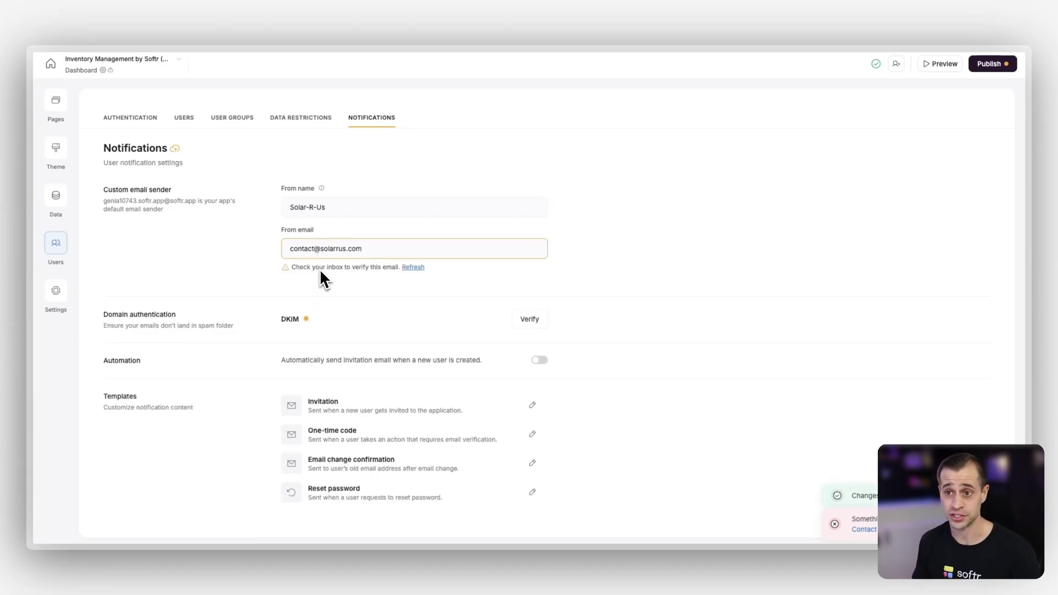
scroll(320, 269, "down", 1)
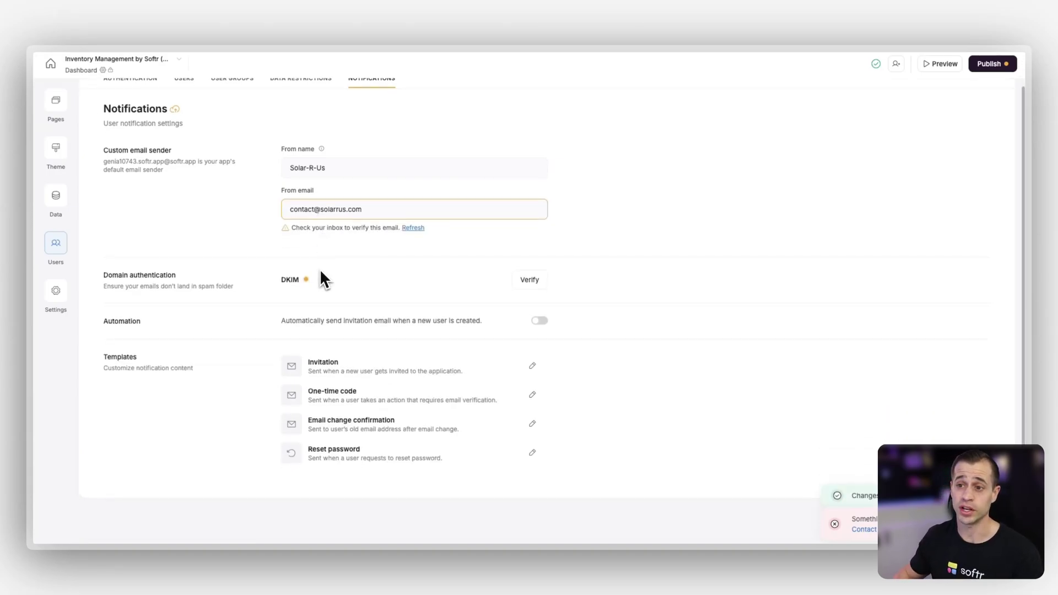
left_click(540, 321)
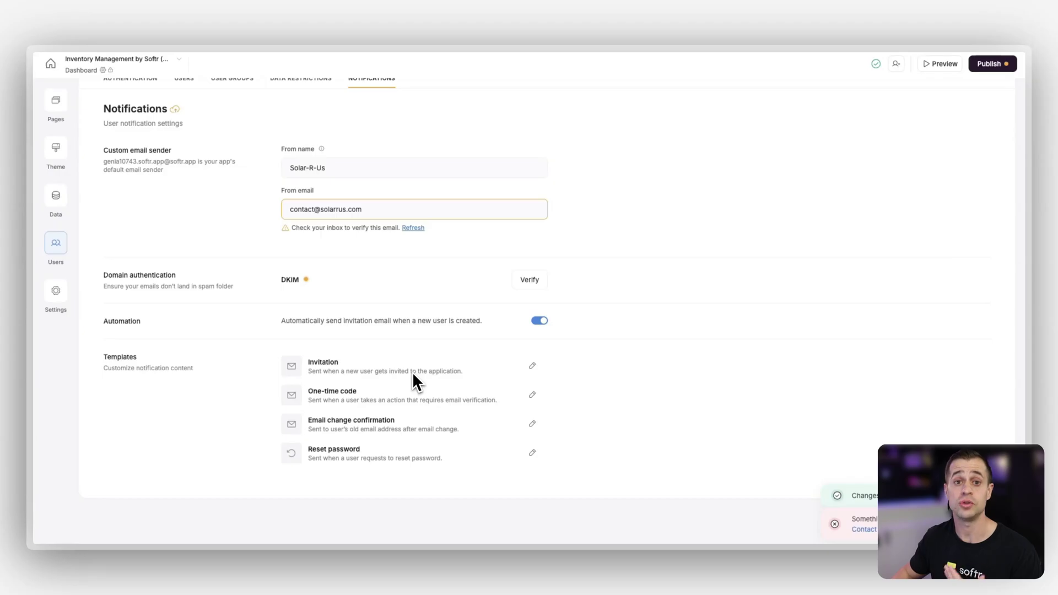
left_click(532, 366)
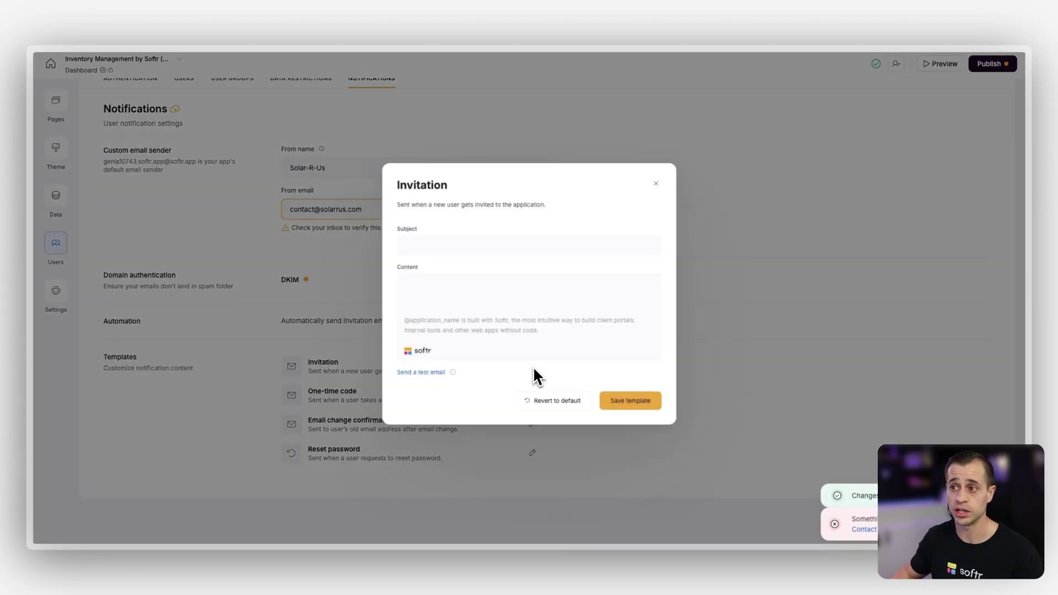
mouse_move(467, 332)
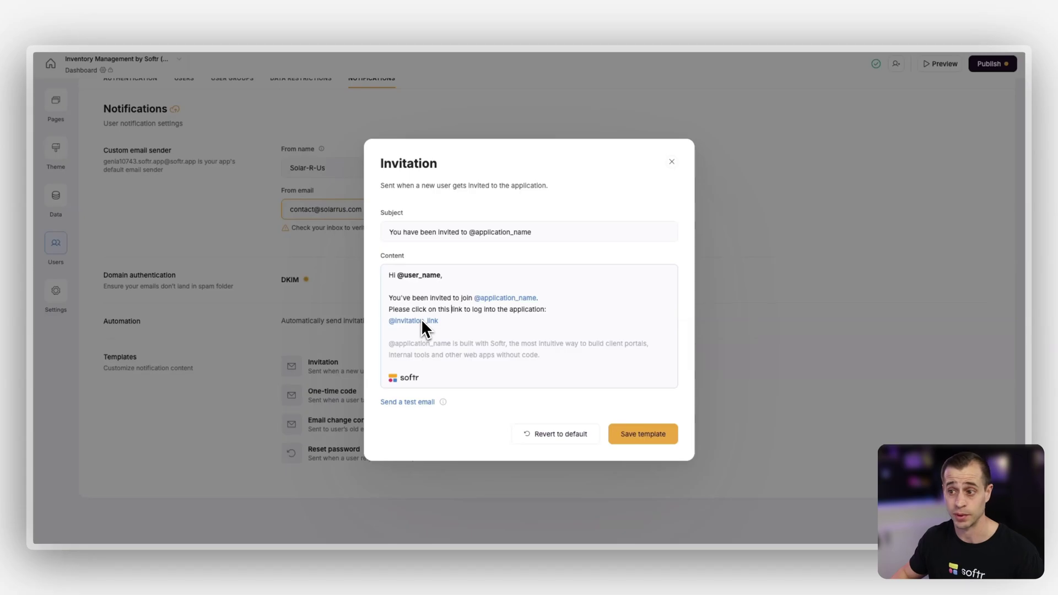
left_click(672, 162)
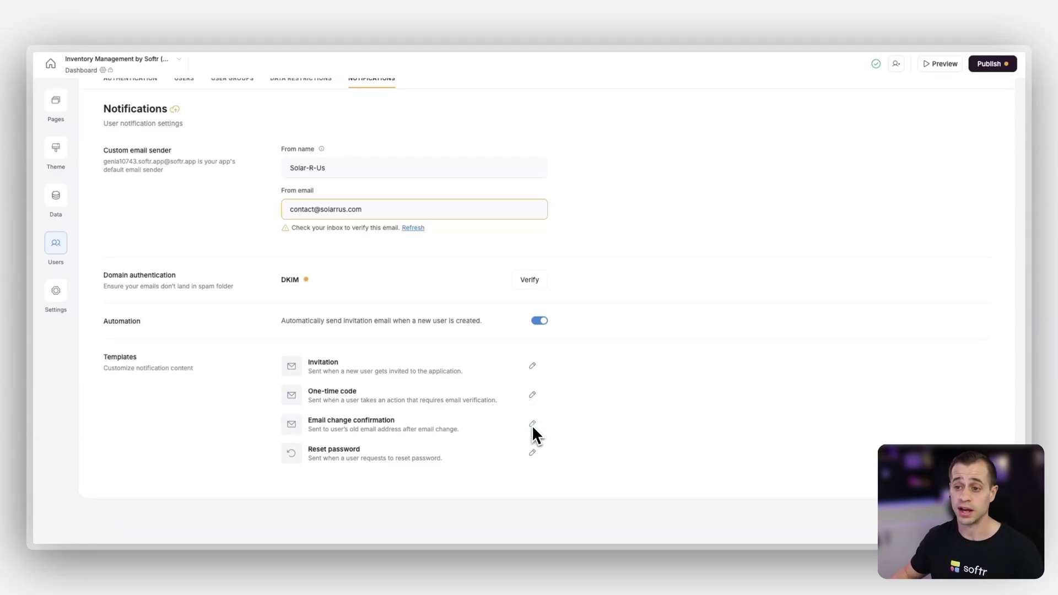
left_click(532, 394)
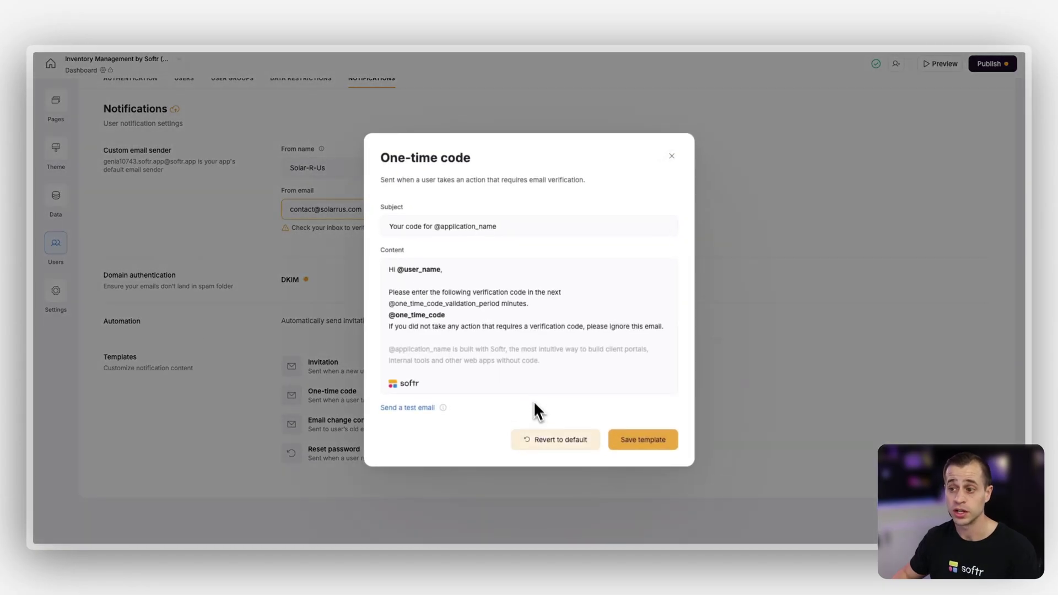
left_click(332, 448)
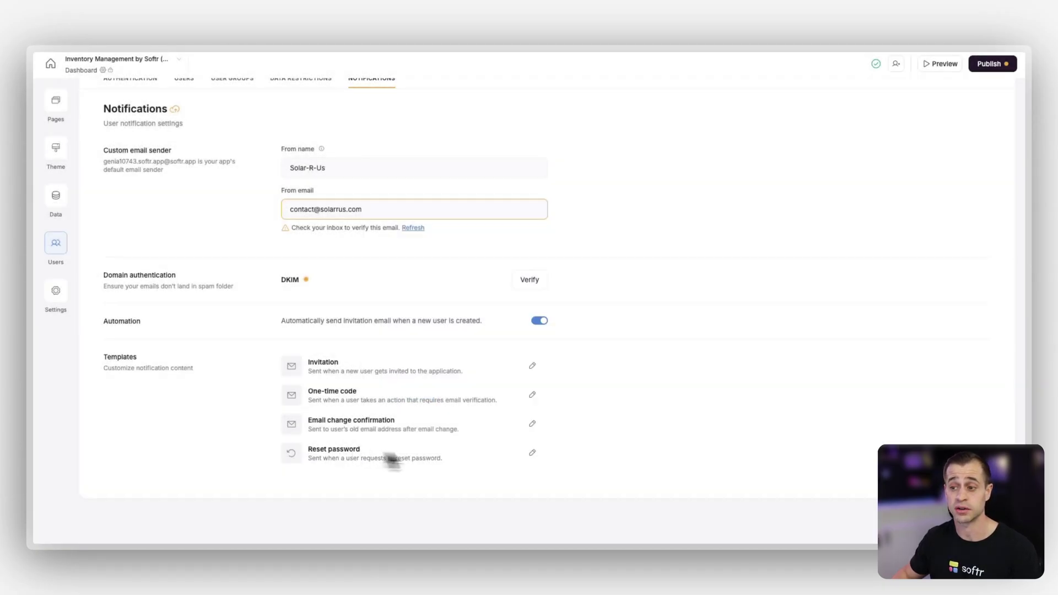
left_click(532, 451)
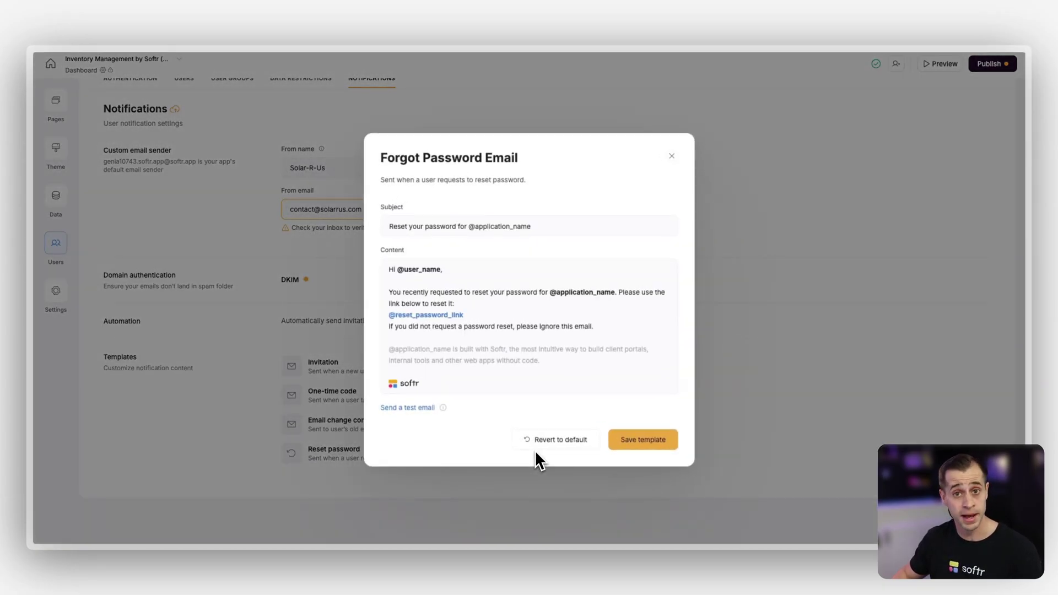
left_click(739, 396)
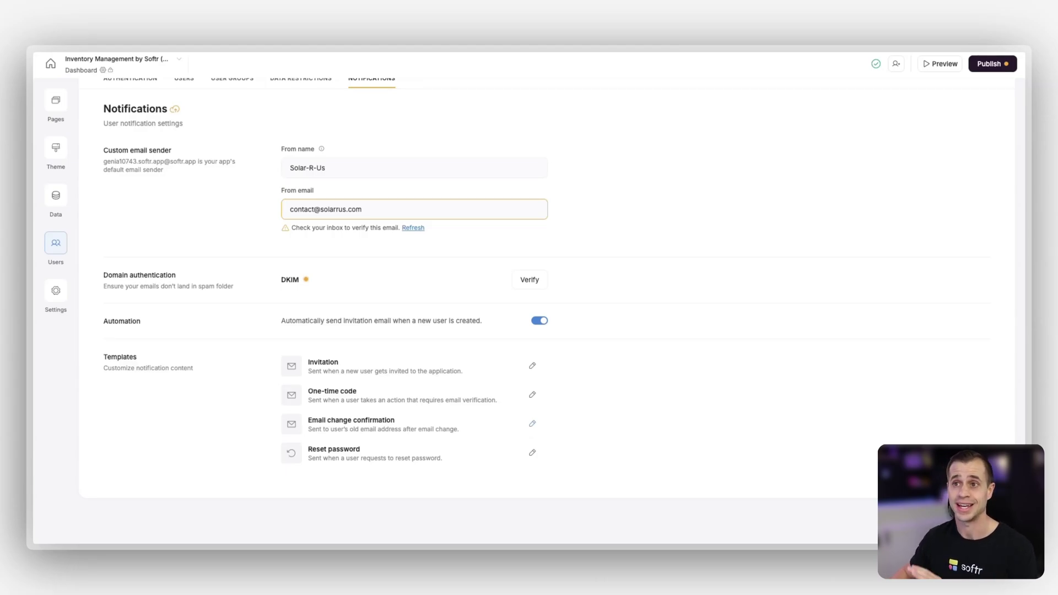
scroll(474, 331, "up", 2)
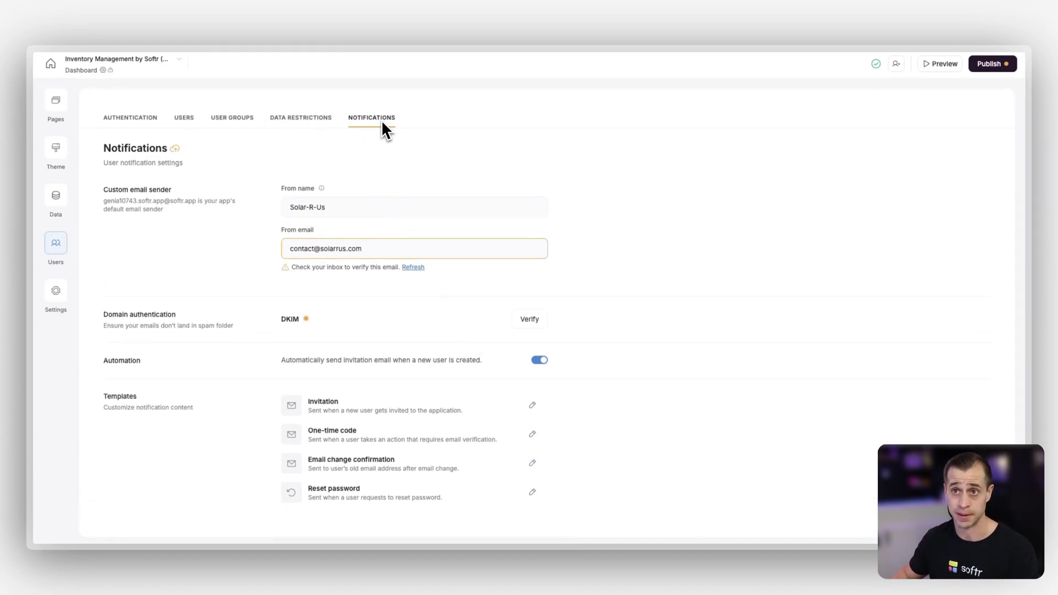
Look over the Data Restrictions and User Groups tabs, then show the Users table
left_click(301, 126)
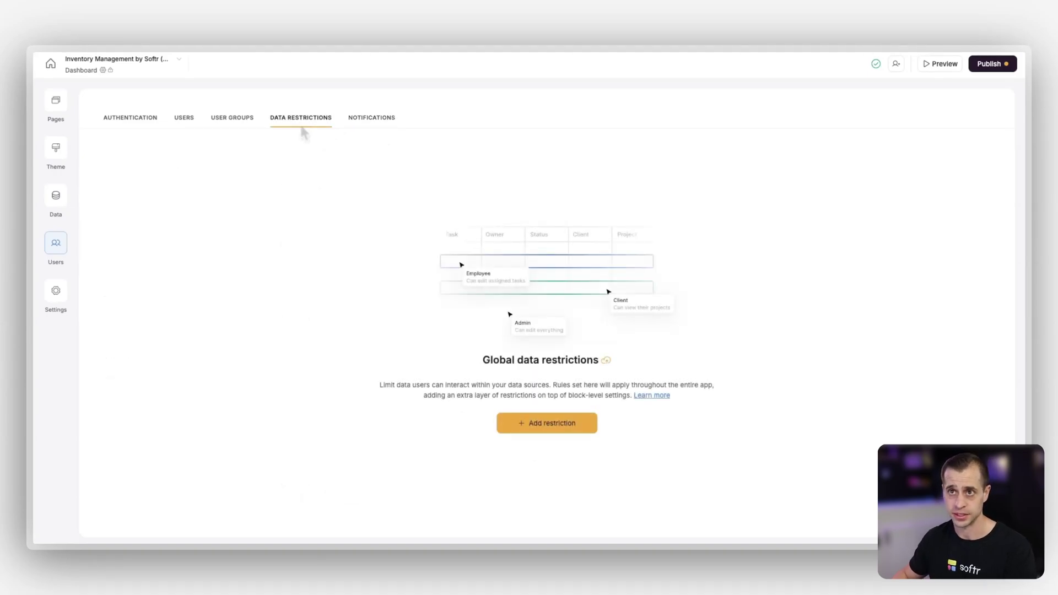
left_click(235, 122)
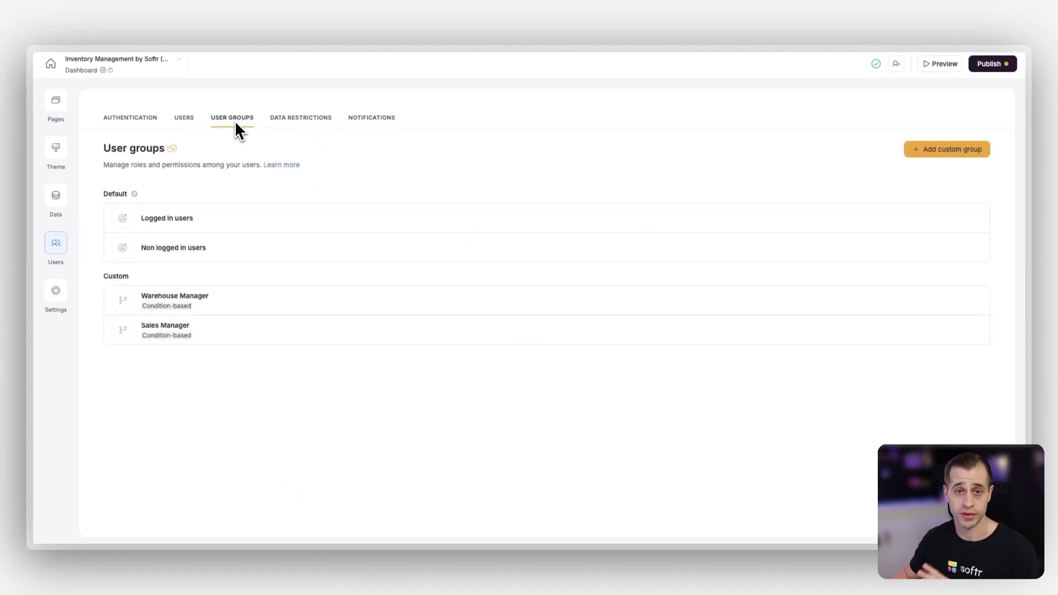
left_click(186, 125)
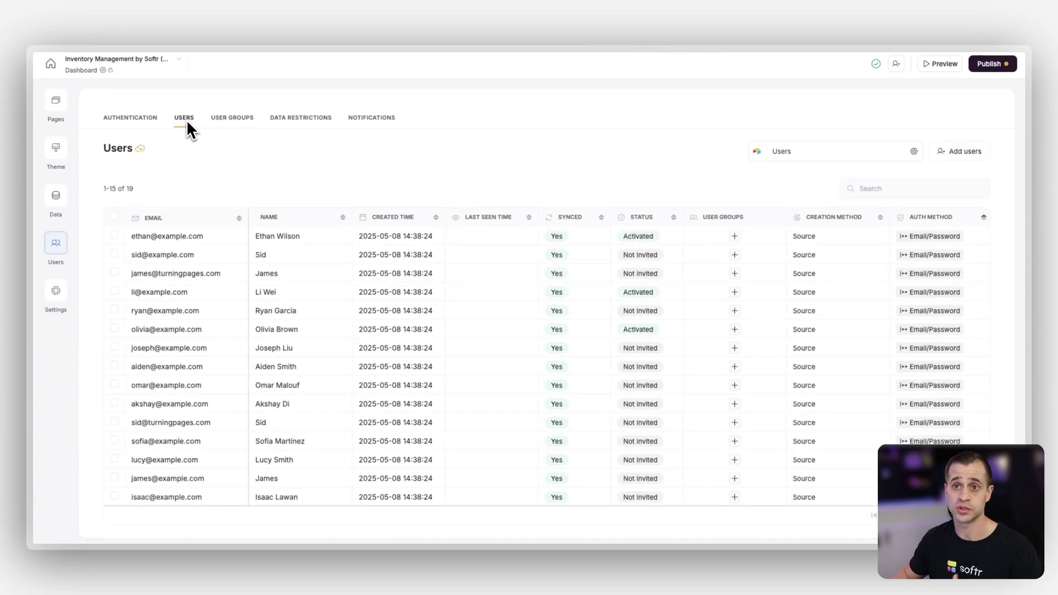
Check the users source sync options and preview Bulk Import in Add users before closing it
left_click(756, 154)
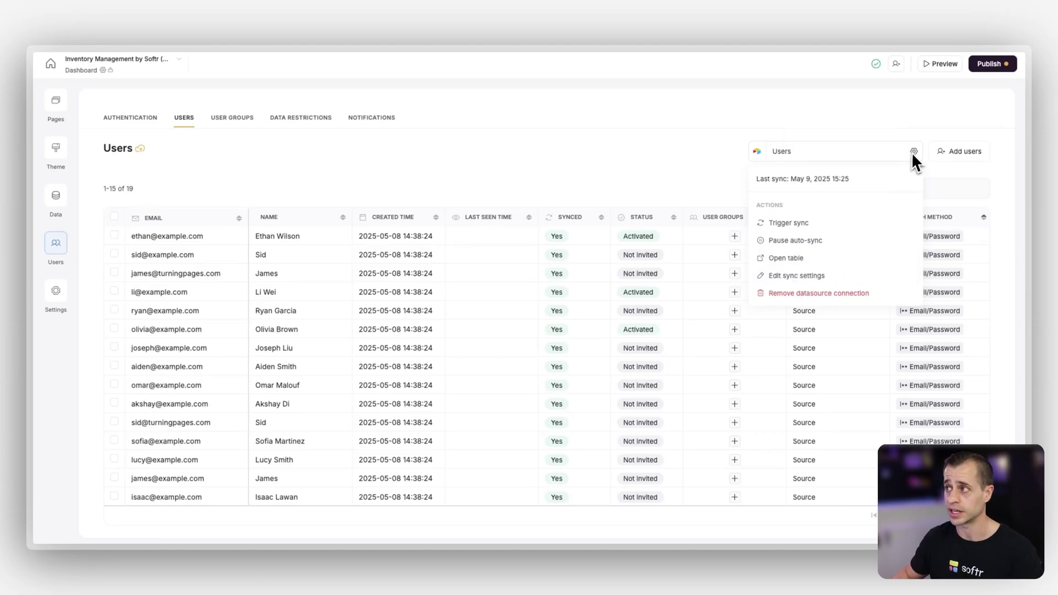
left_click(947, 151)
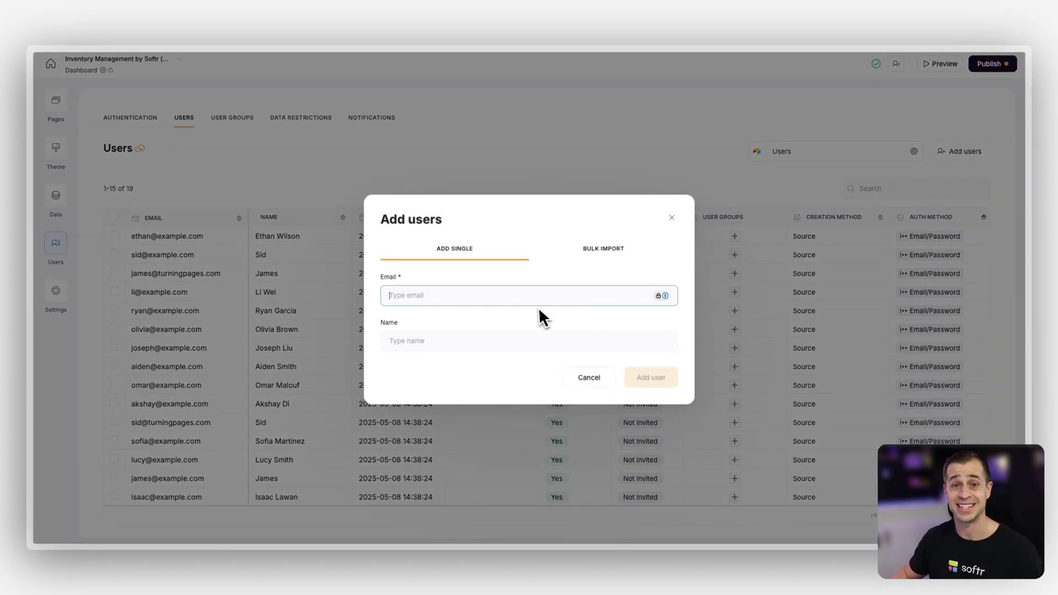
left_click(601, 249)
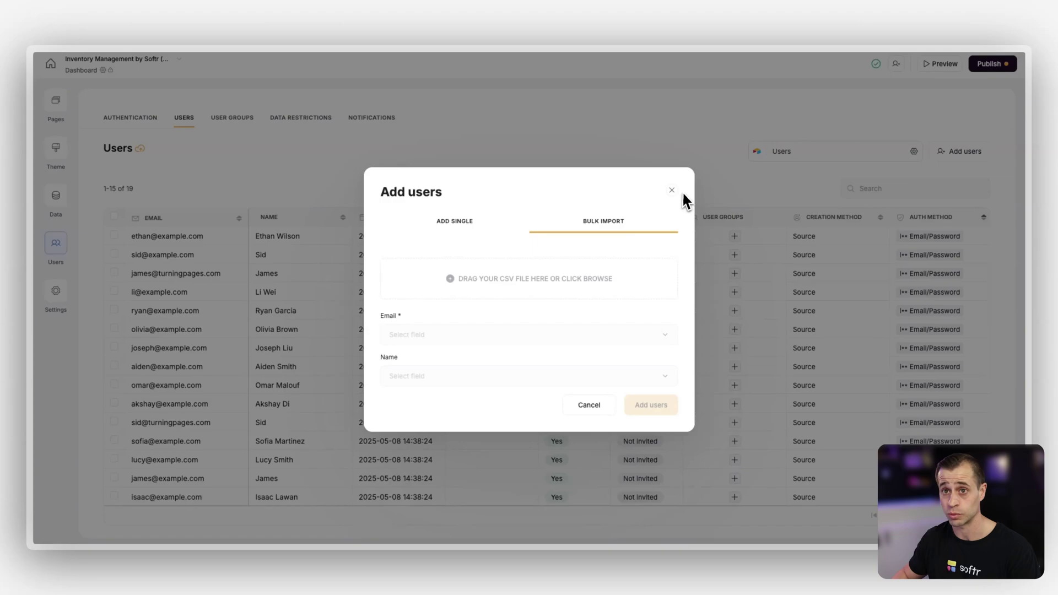
left_click(672, 190)
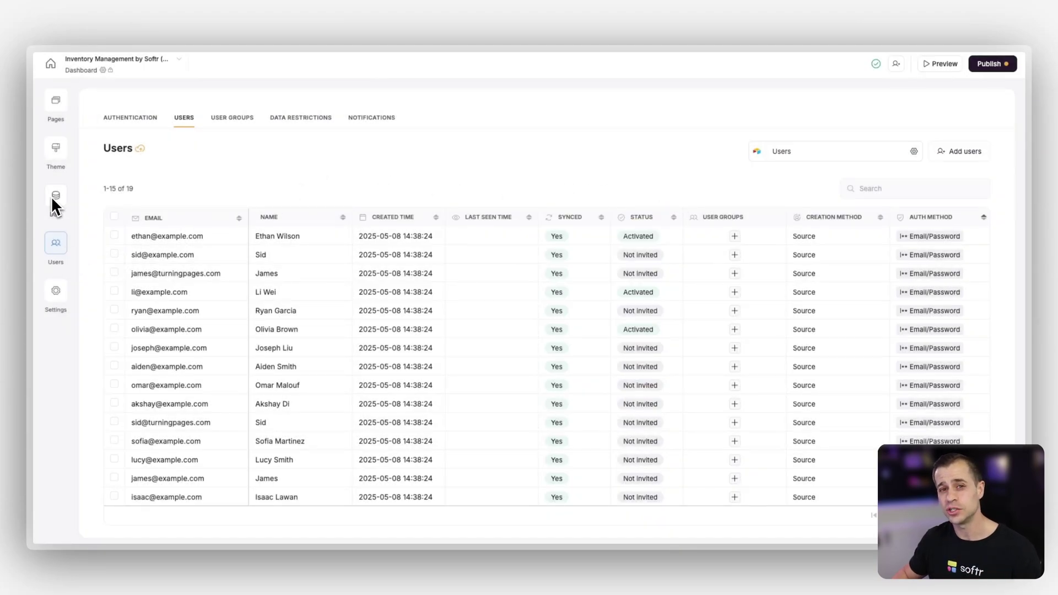
Open the Sign up page after briefly viewing the Log in page
left_click(51, 108)
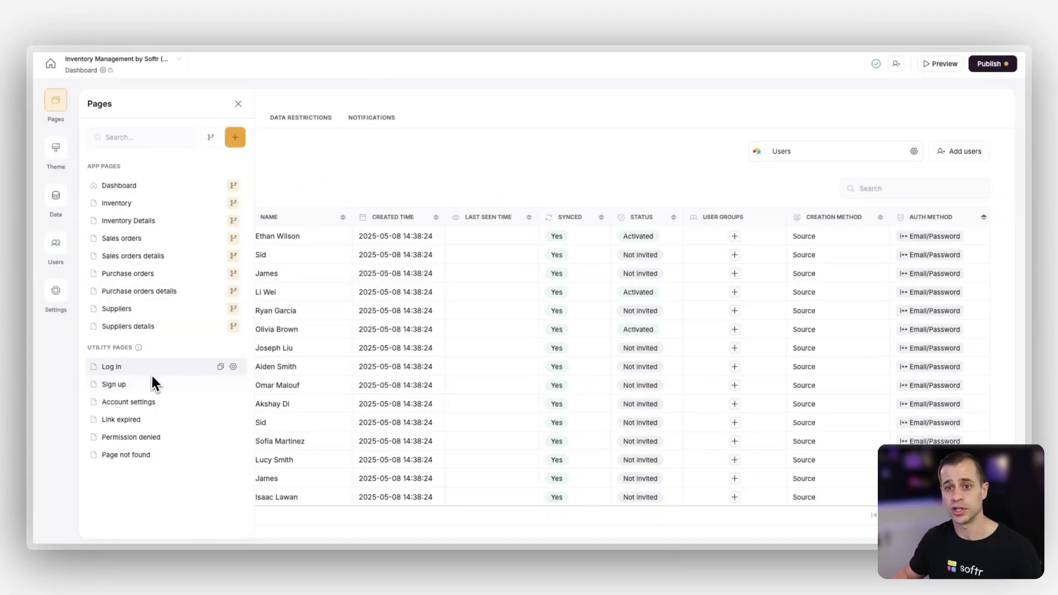
left_click(148, 367)
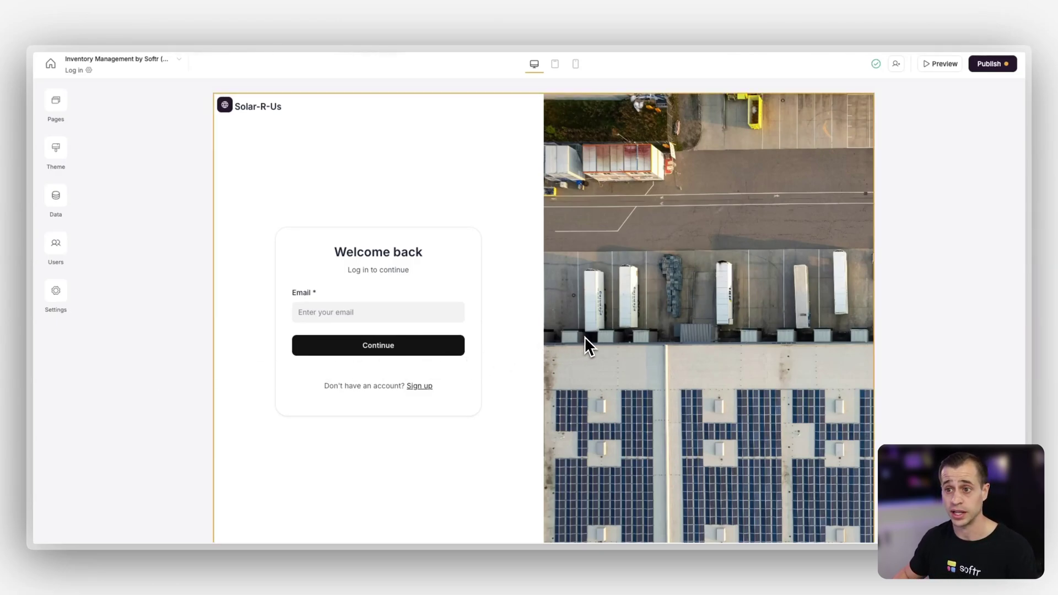
left_click(60, 106)
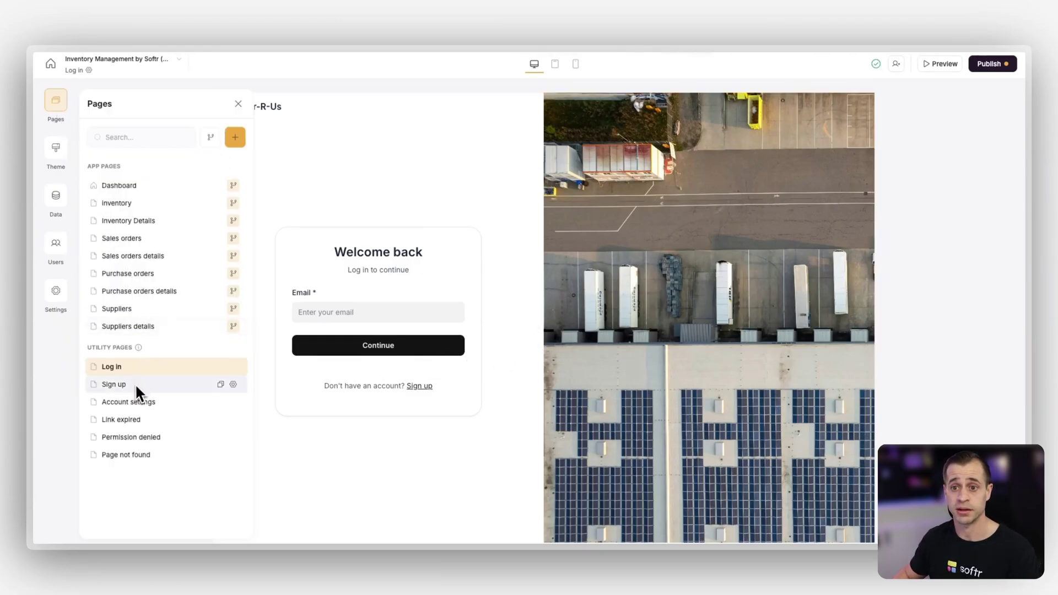
left_click(135, 384)
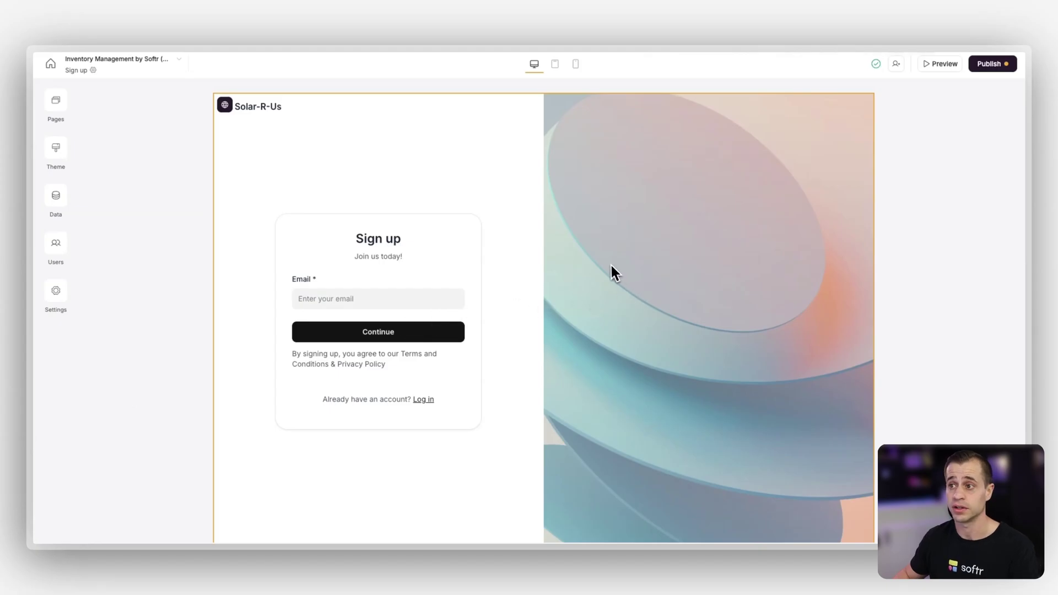
Replace the sign-up block's side image with the aerial solar-roof warehouse photo
left_click(614, 272)
scroll(906, 378, "down", 4)
left_click(1005, 393)
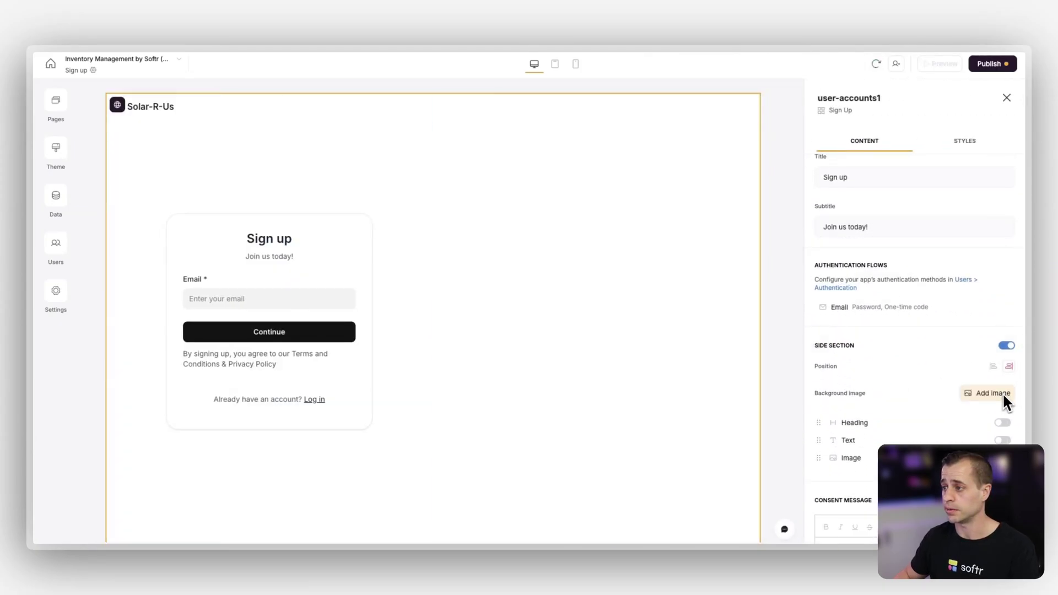
left_click(1003, 401)
left_click(332, 249)
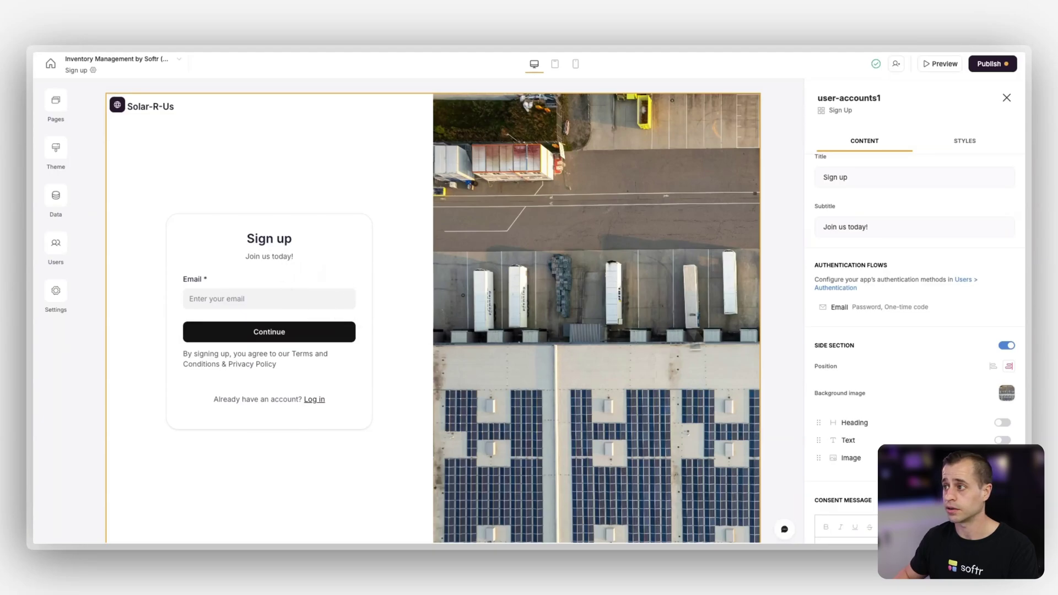
Try left content alignment on the sign-up form, then restore centred alignment
scroll(897, 342, "up", 4)
left_click(963, 144)
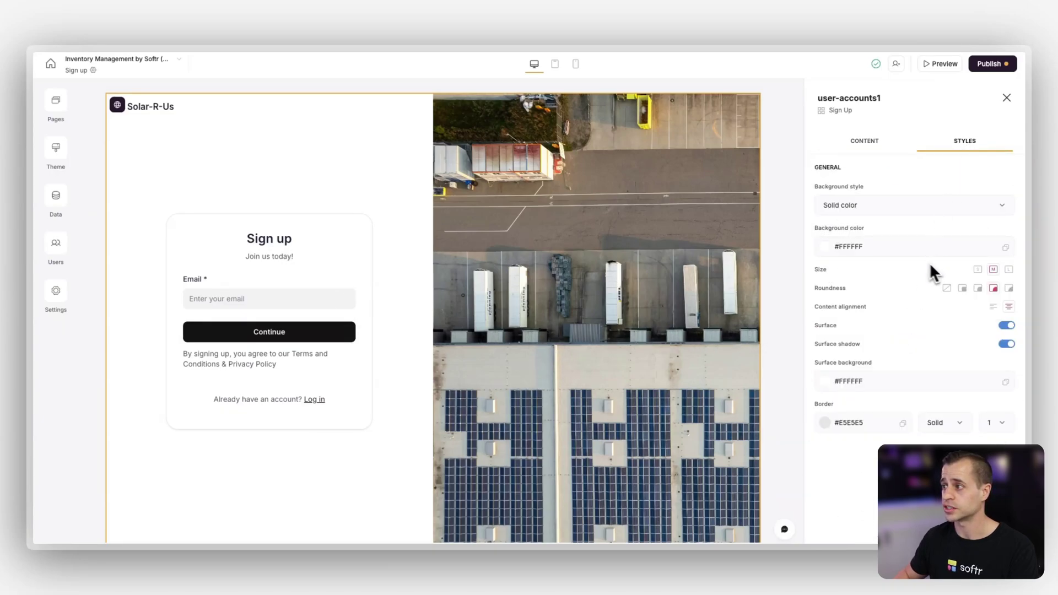
left_click(993, 307)
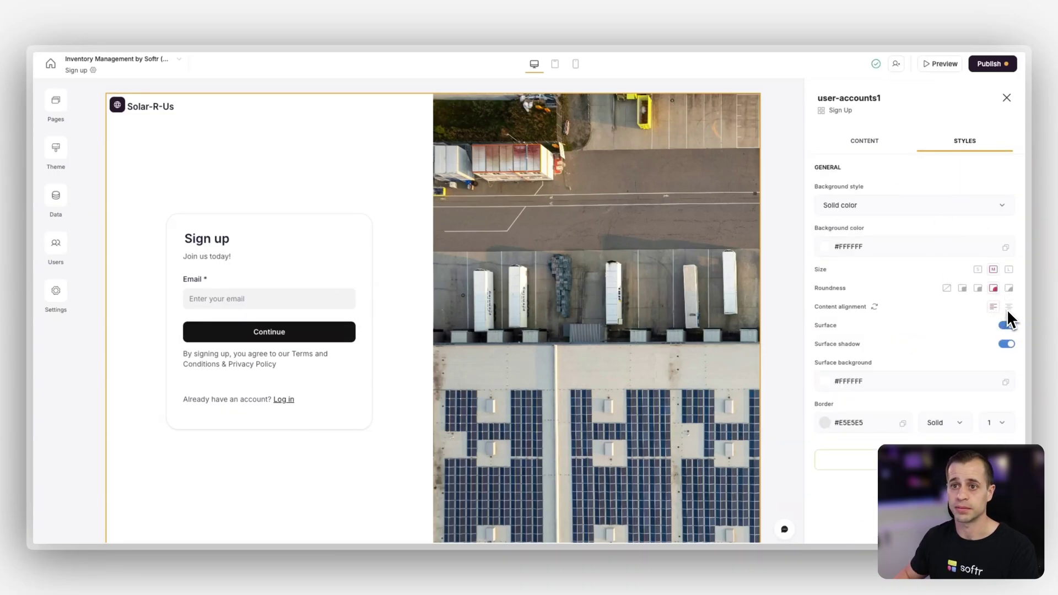
left_click(1009, 307)
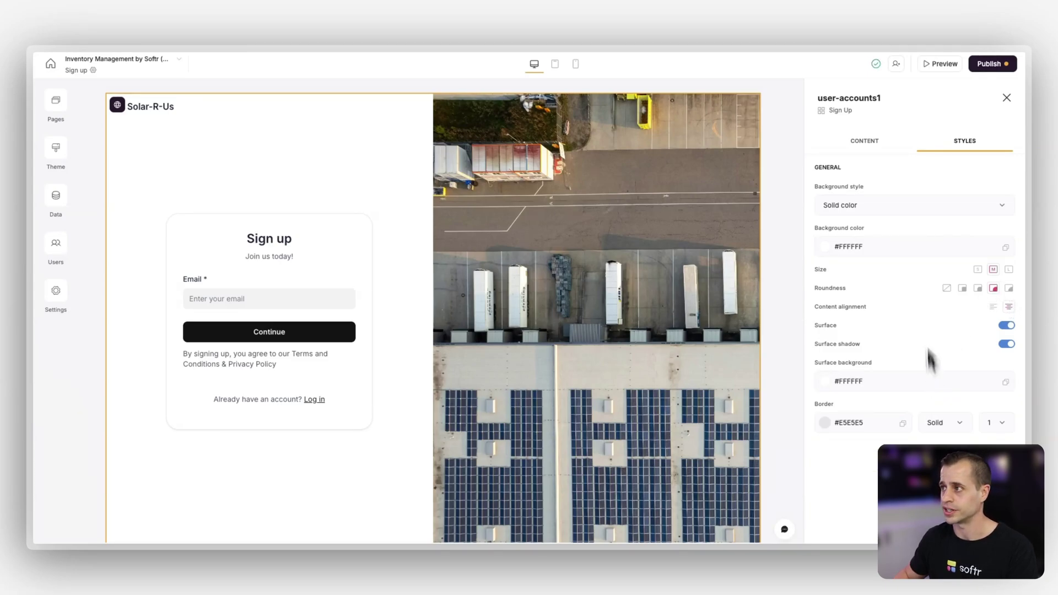
Switch the side section beside the form off and back on, leaving it enabled
left_click(872, 142)
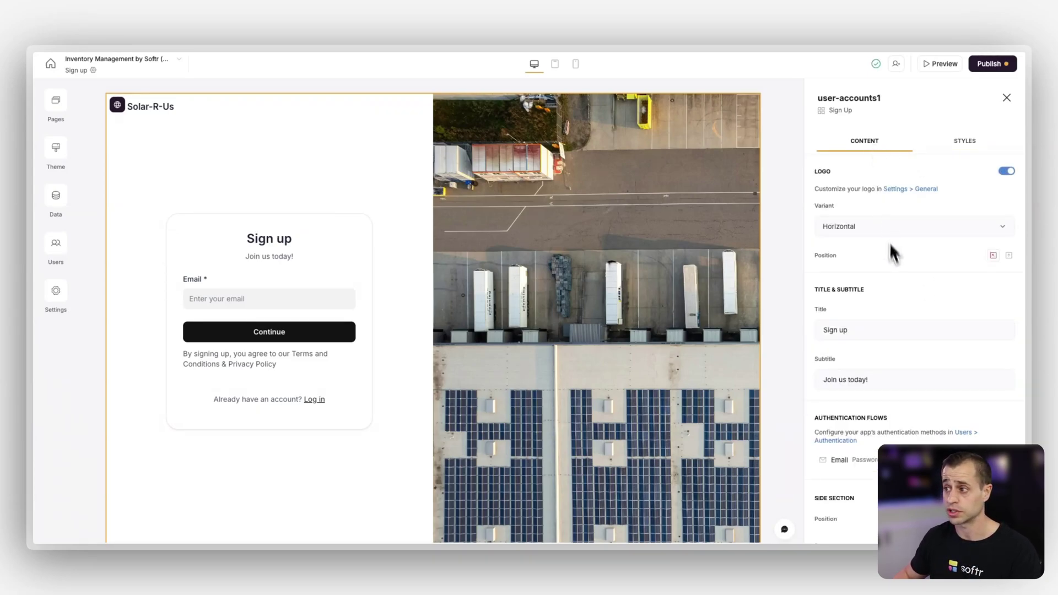
scroll(895, 267, "down", 3)
scroll(891, 380, "down", 1)
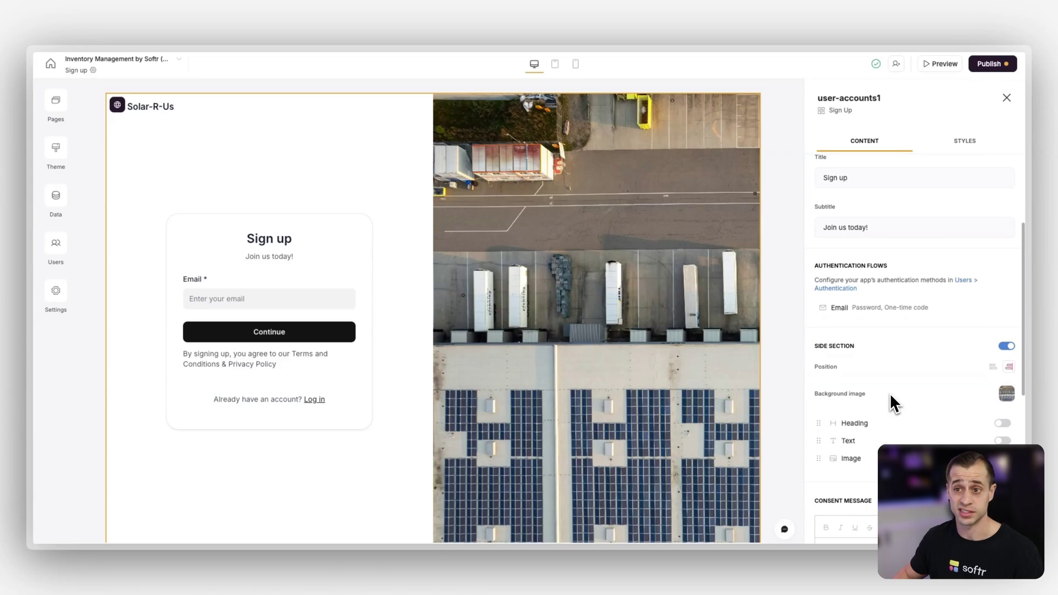
left_click(1009, 347)
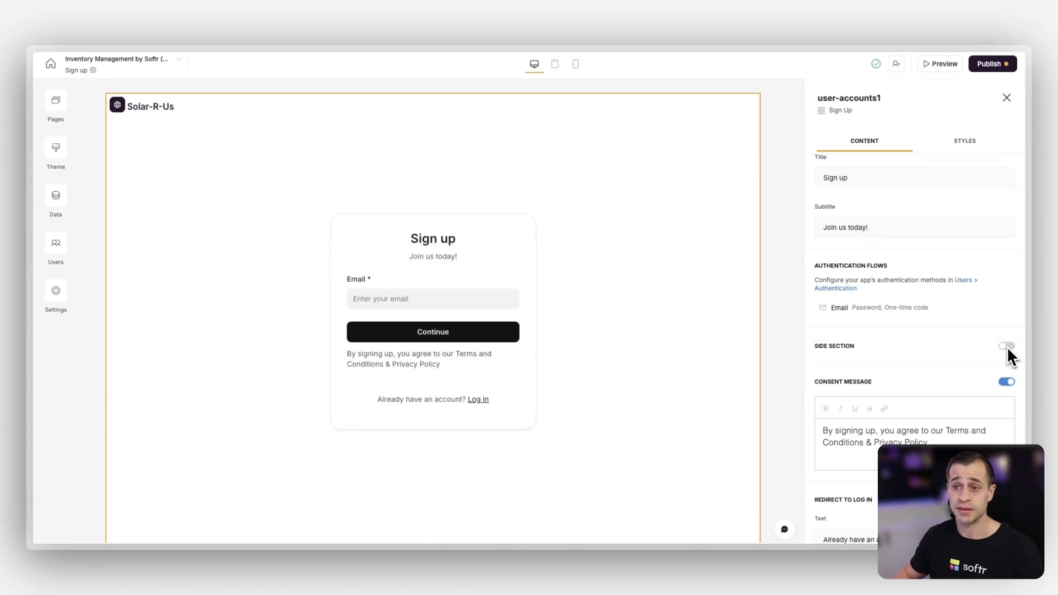
left_click(1007, 346)
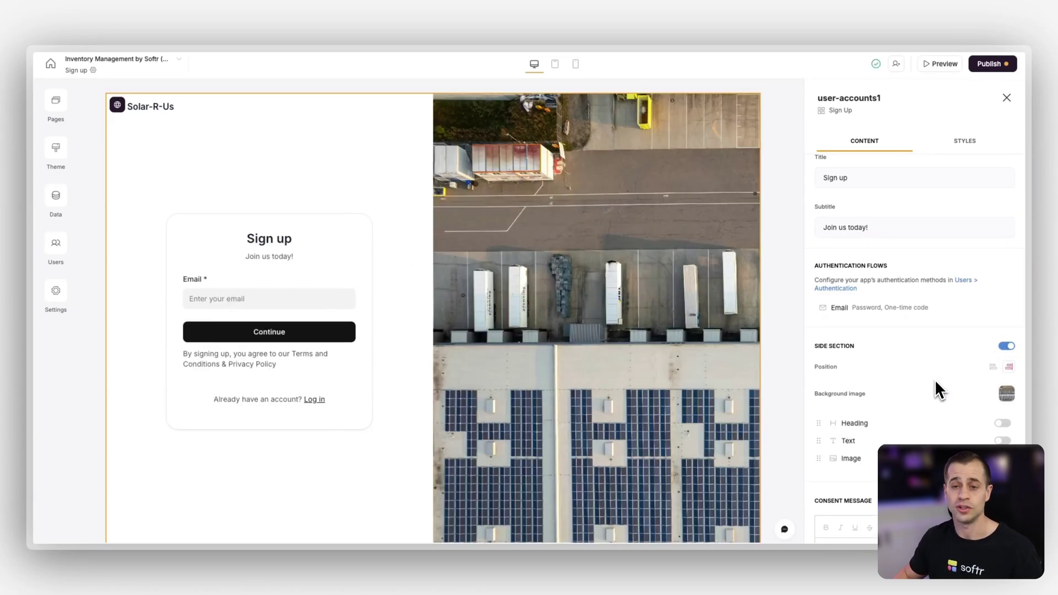
scroll(936, 381, "down", 2)
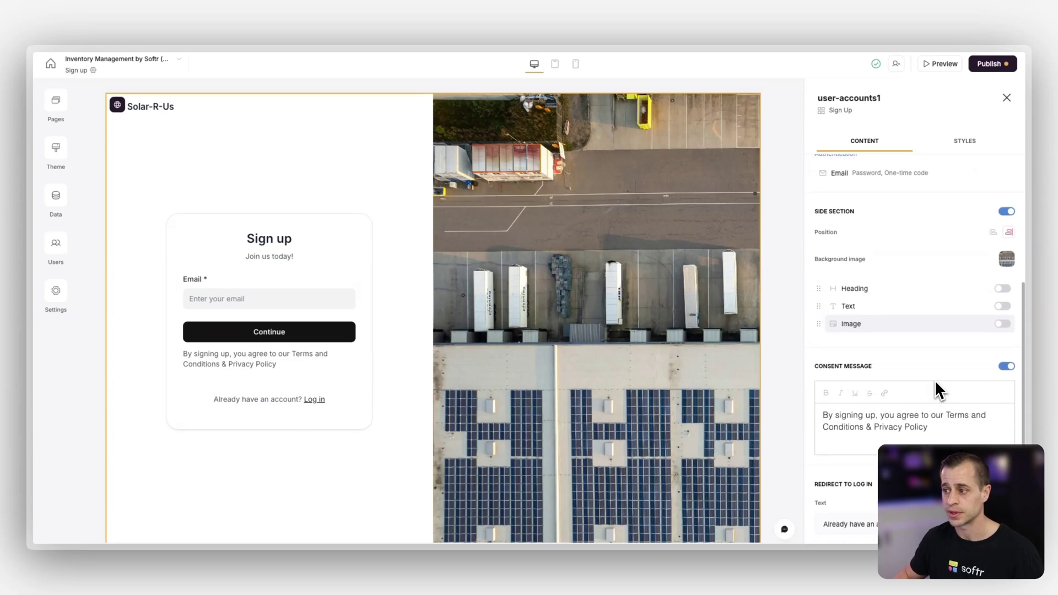
scroll(937, 387, "up", 5)
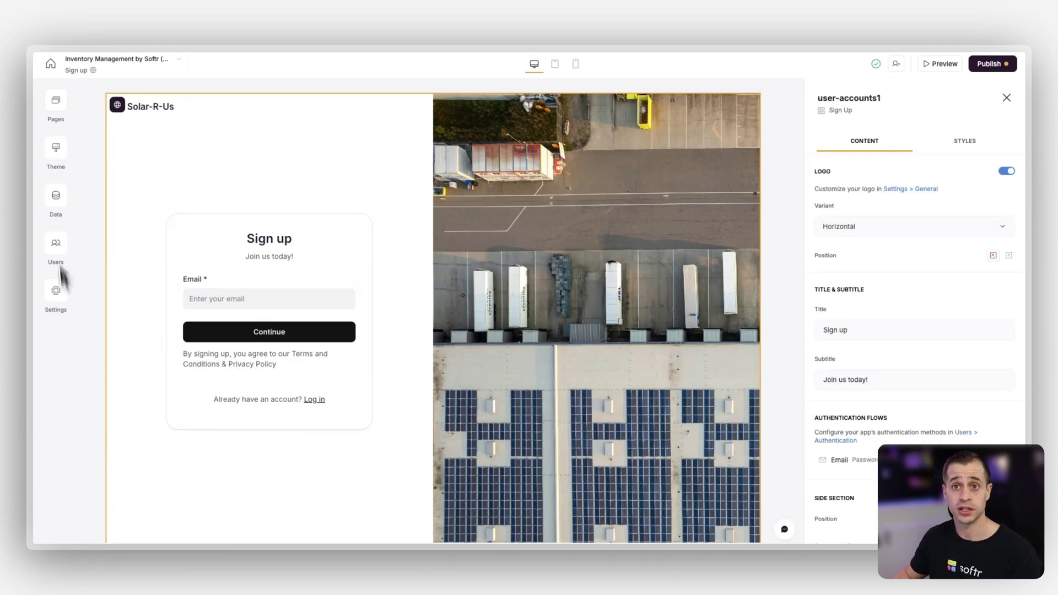
left_click(56, 101)
Set the aerial warehouse photo as the Account settings page cover image
left_click(138, 403)
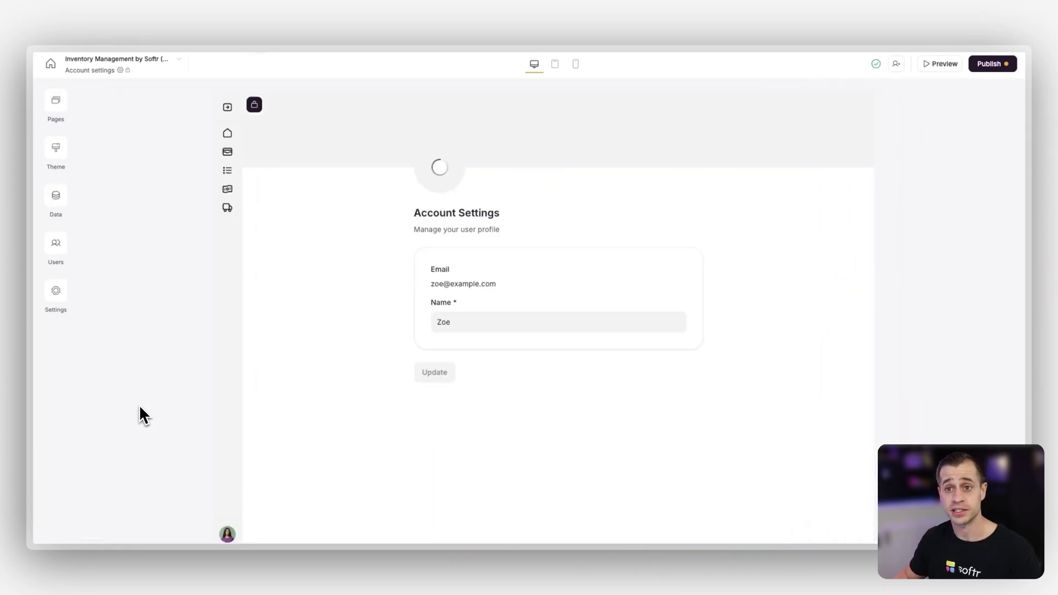
left_click(629, 196)
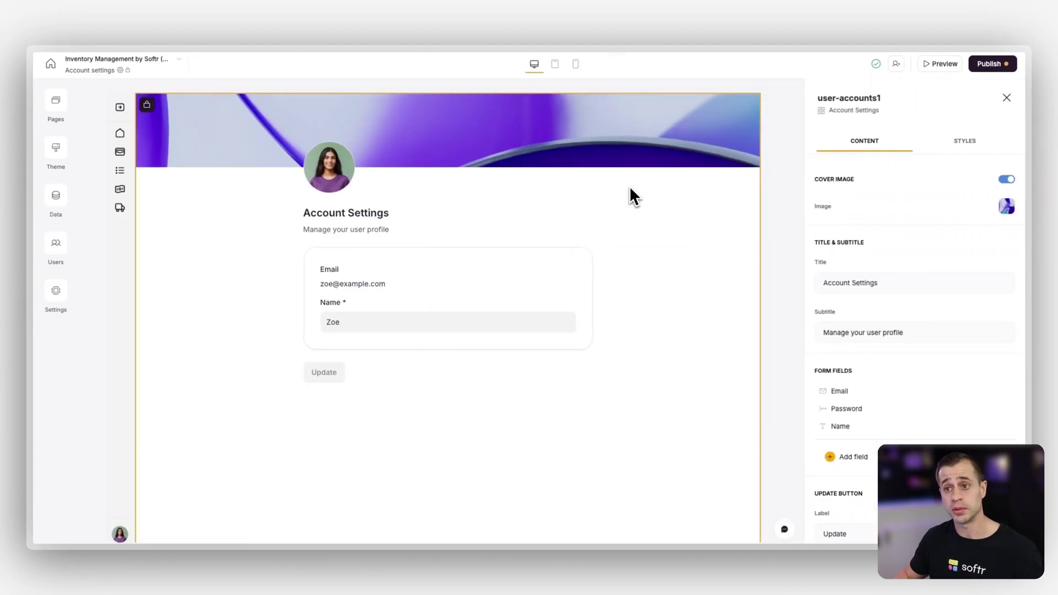
left_click(1007, 206)
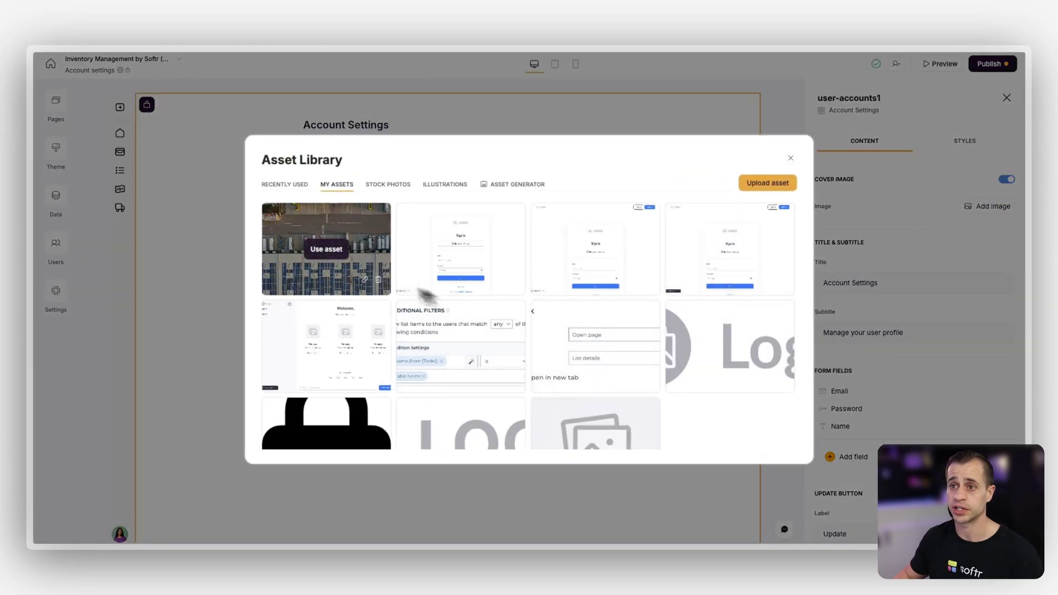
left_click(334, 255)
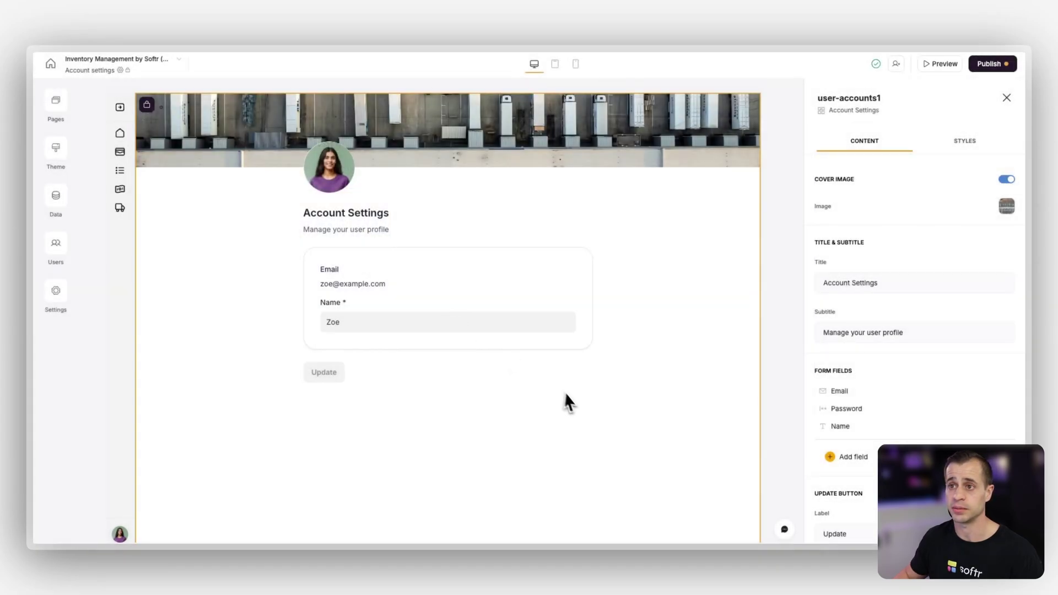
Centre the profile picture, title and subtitle using the block's content alignment style
left_click(962, 142)
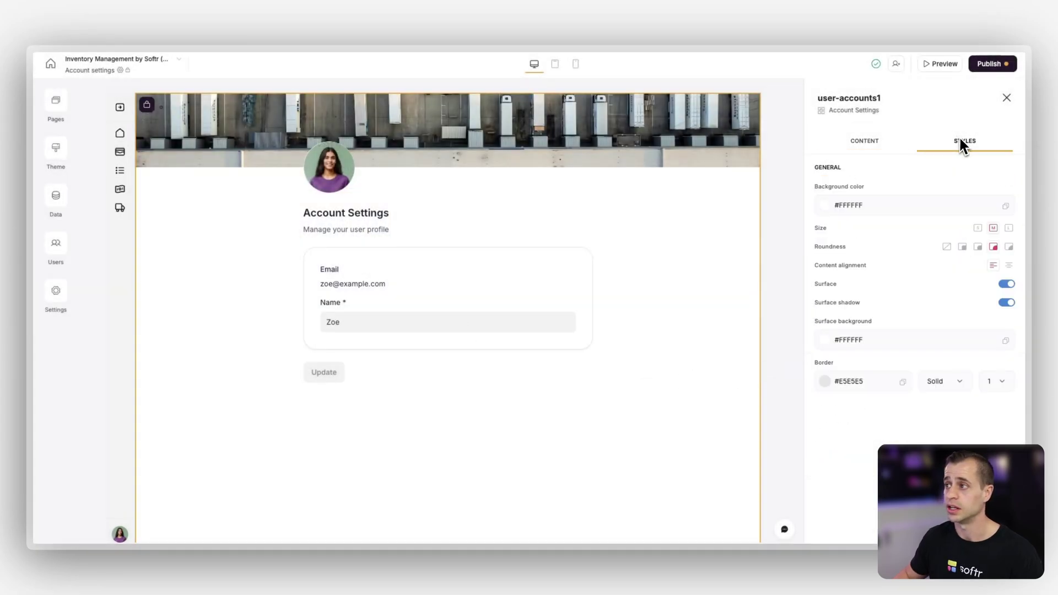
left_click(1009, 266)
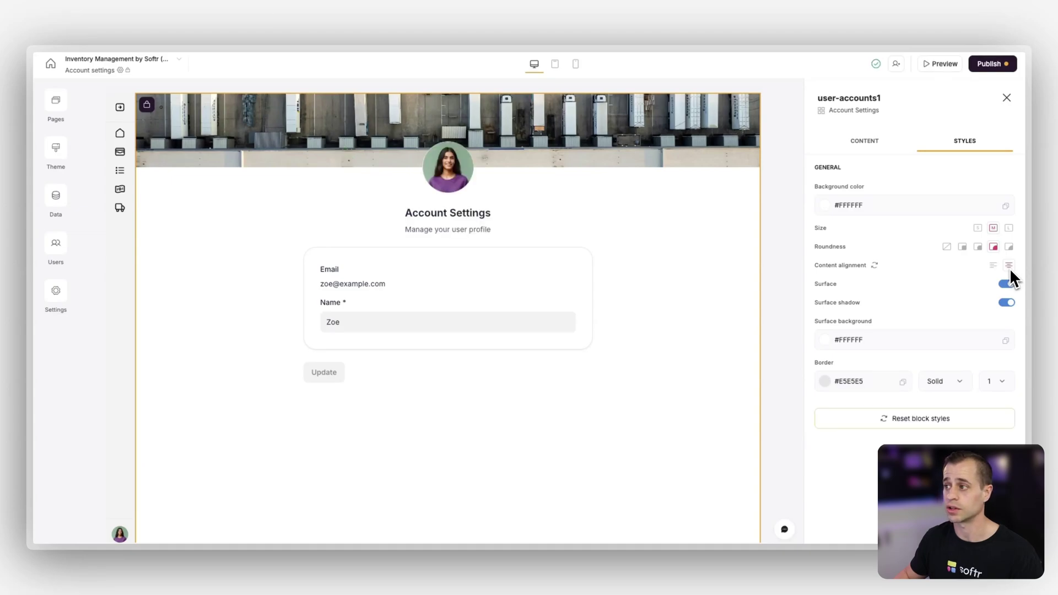
left_click(862, 141)
scroll(903, 280, "down", 1)
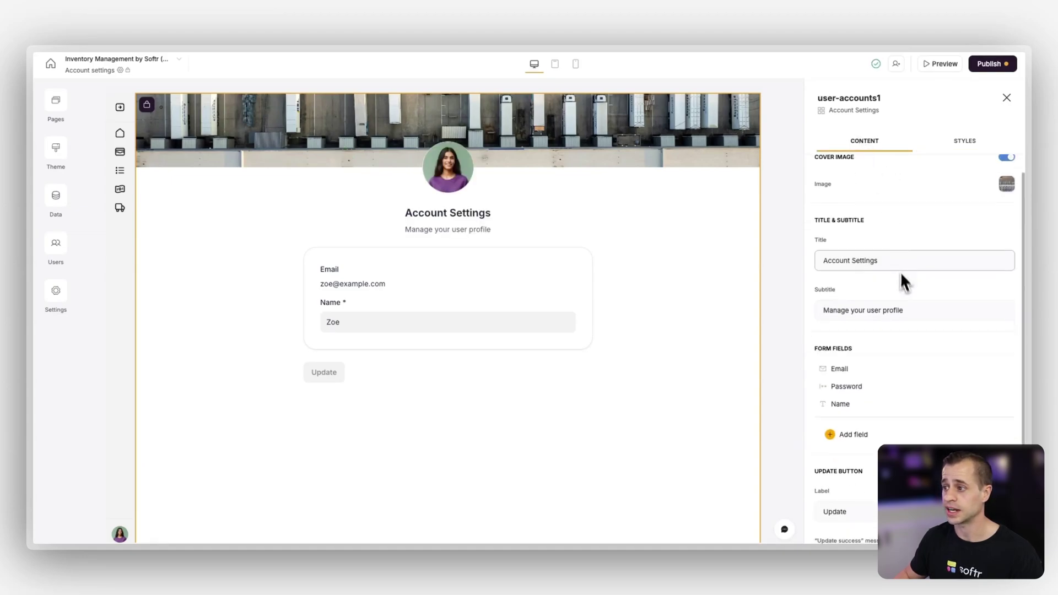
scroll(903, 282, "down", 2)
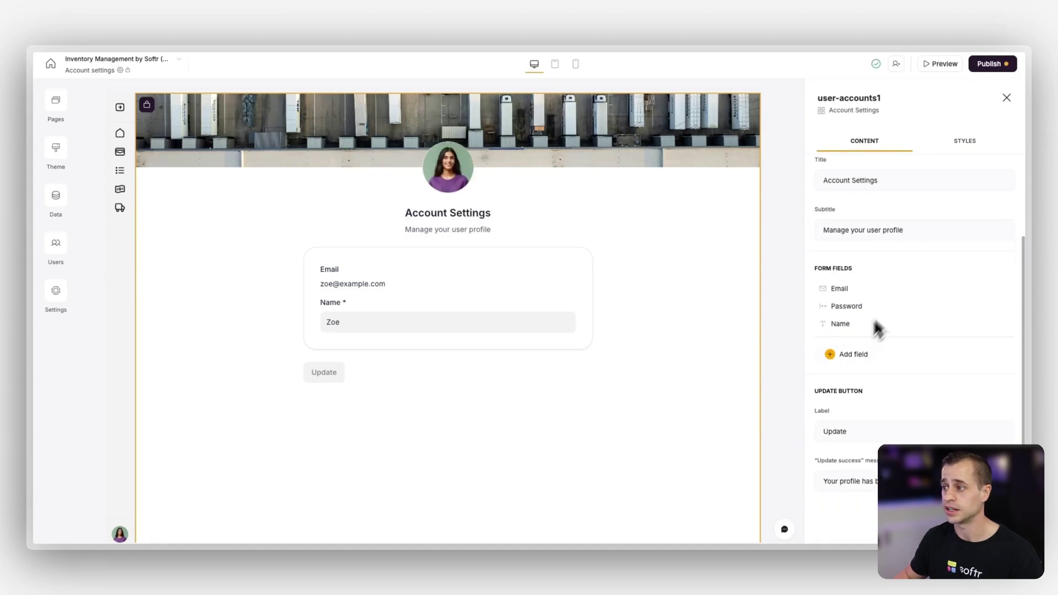
left_click(829, 355)
scroll(858, 410, "down", 1)
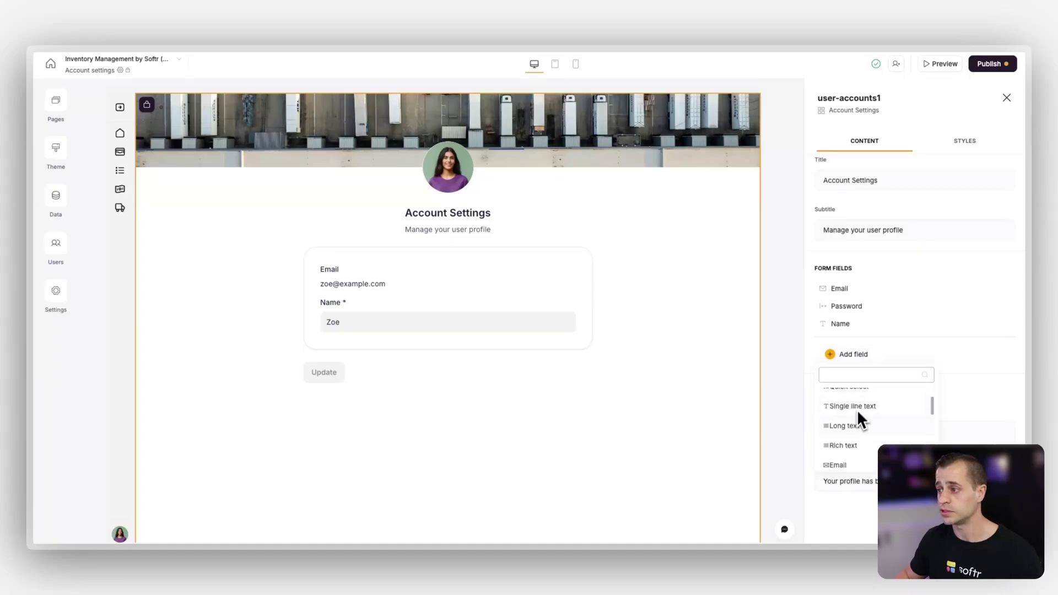
scroll(860, 425, "up", 1)
scroll(859, 443, "down", 1)
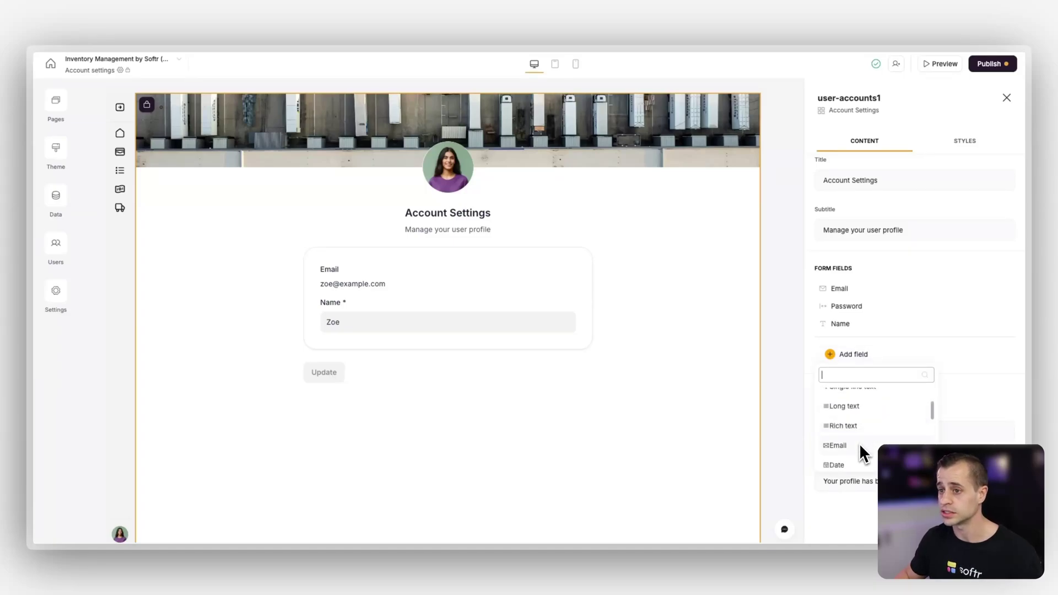
scroll(853, 439, "up", 2)
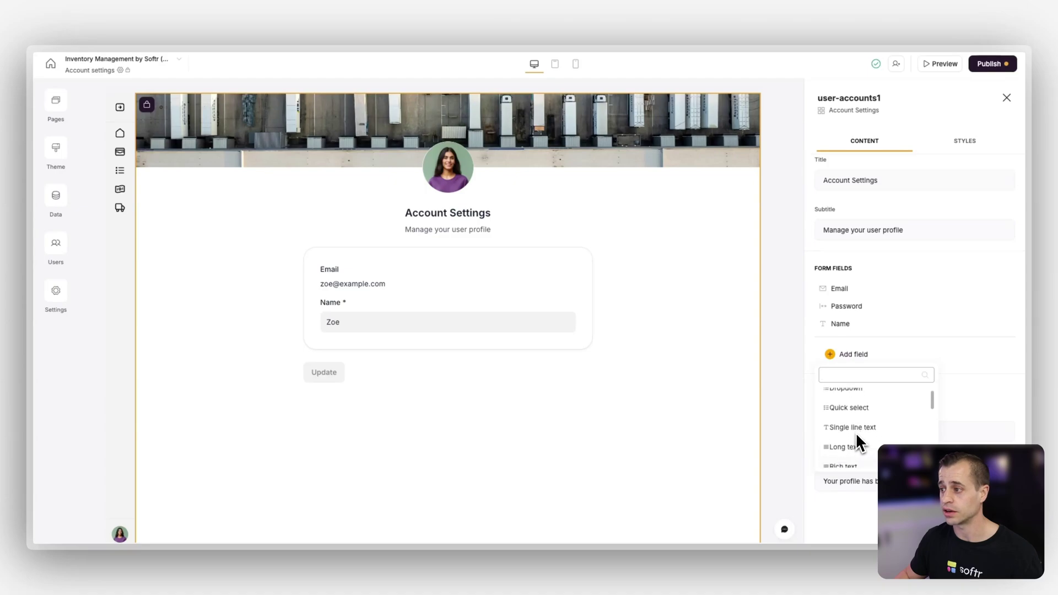
left_click(848, 393)
left_click(705, 190)
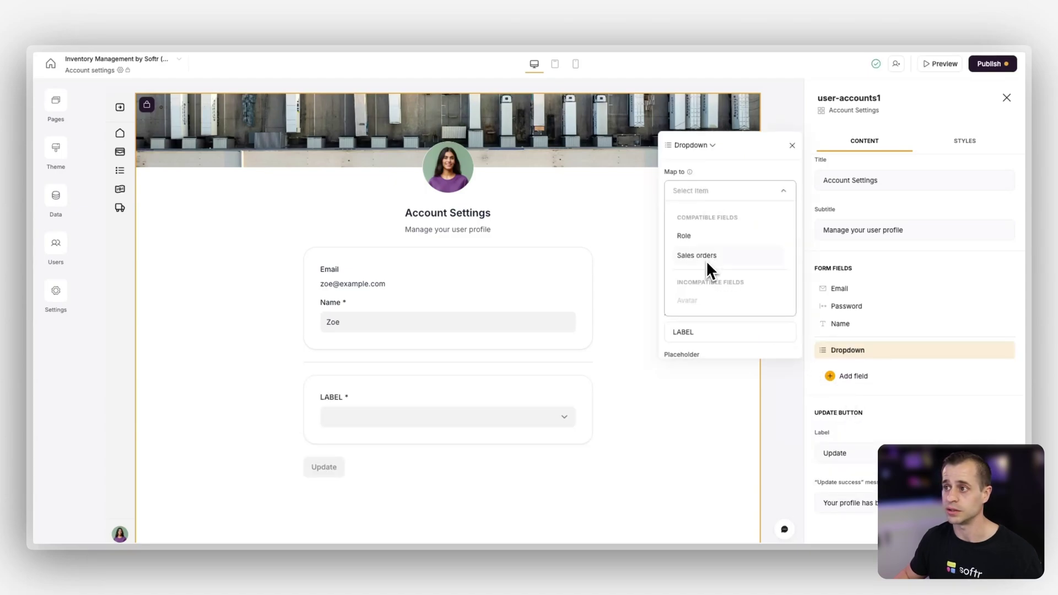
scroll(703, 242, "down", 2)
scroll(703, 241, "up", 2)
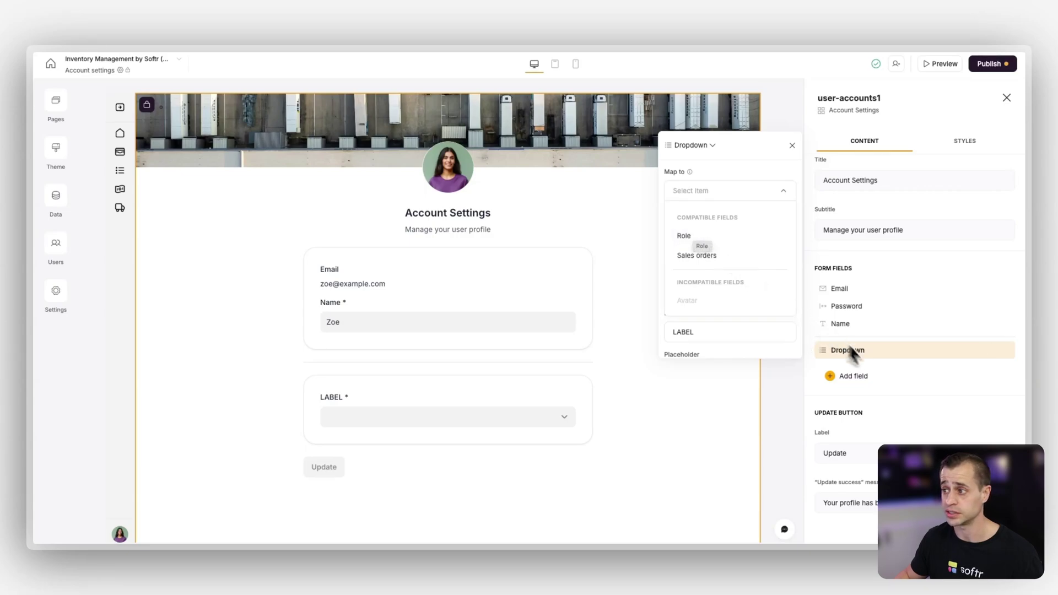
left_click(990, 350)
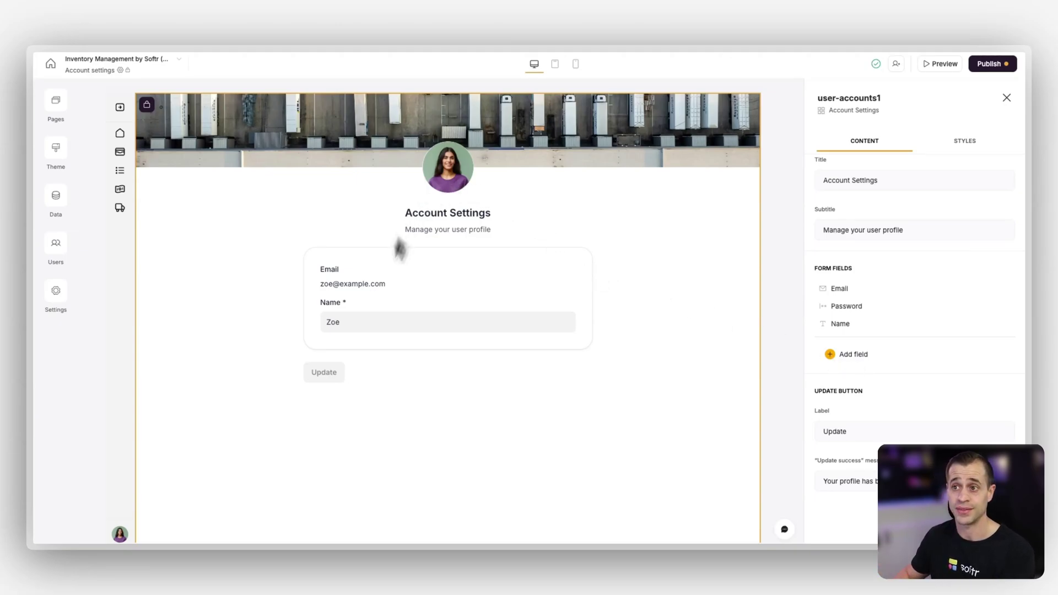
left_click(130, 32)
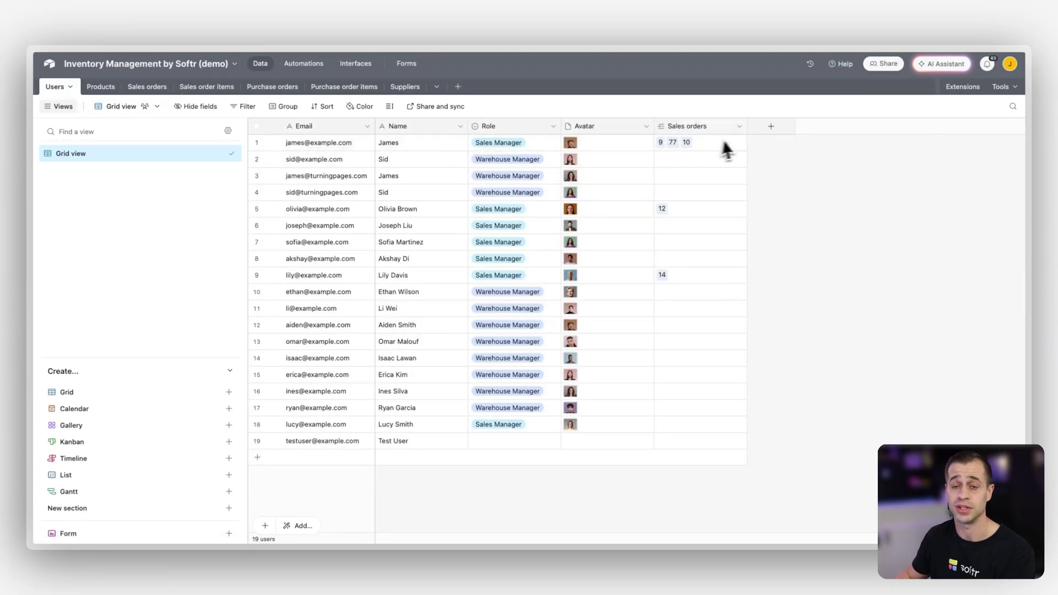
Turn on the Email field's update email flow, then go to the Link expired page
left_click(272, 19)
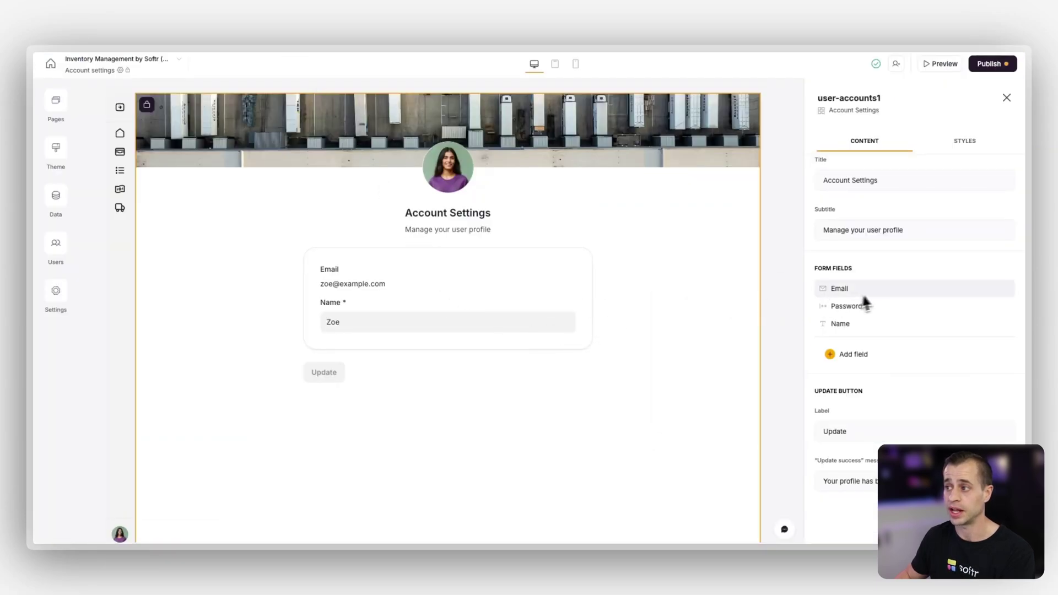
left_click(847, 289)
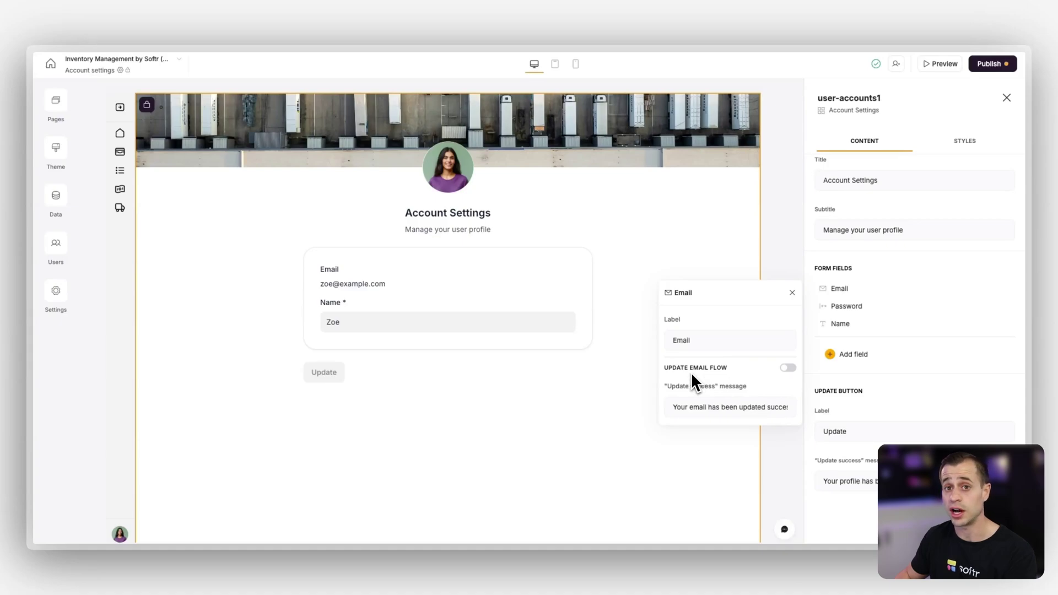
left_click(787, 368)
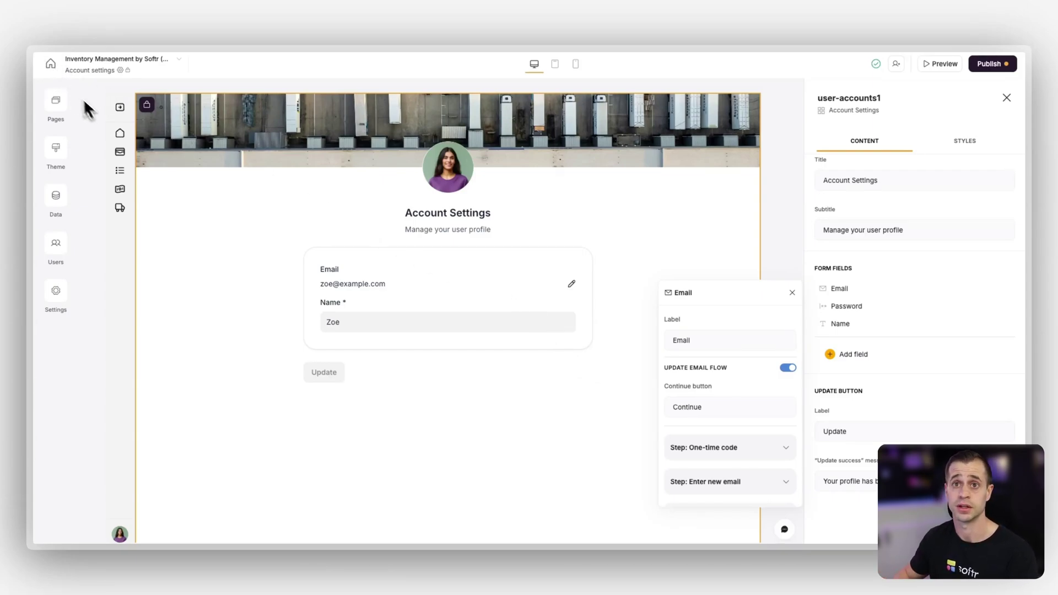
left_click(59, 109)
left_click(137, 421)
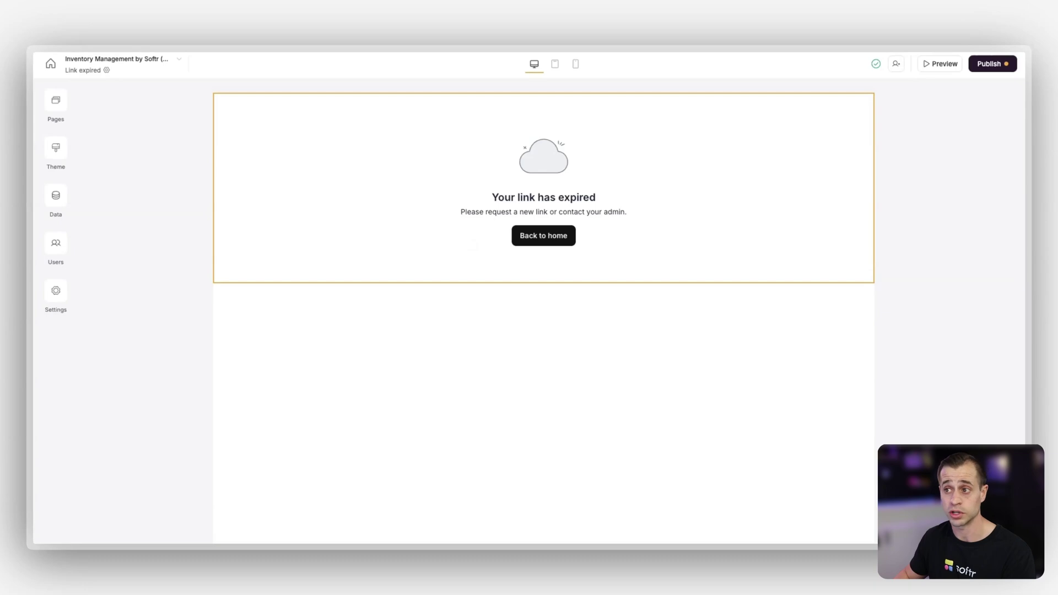
View Permission denied, then the Page not found 404 page, then go back to Dashboard
left_click(57, 103)
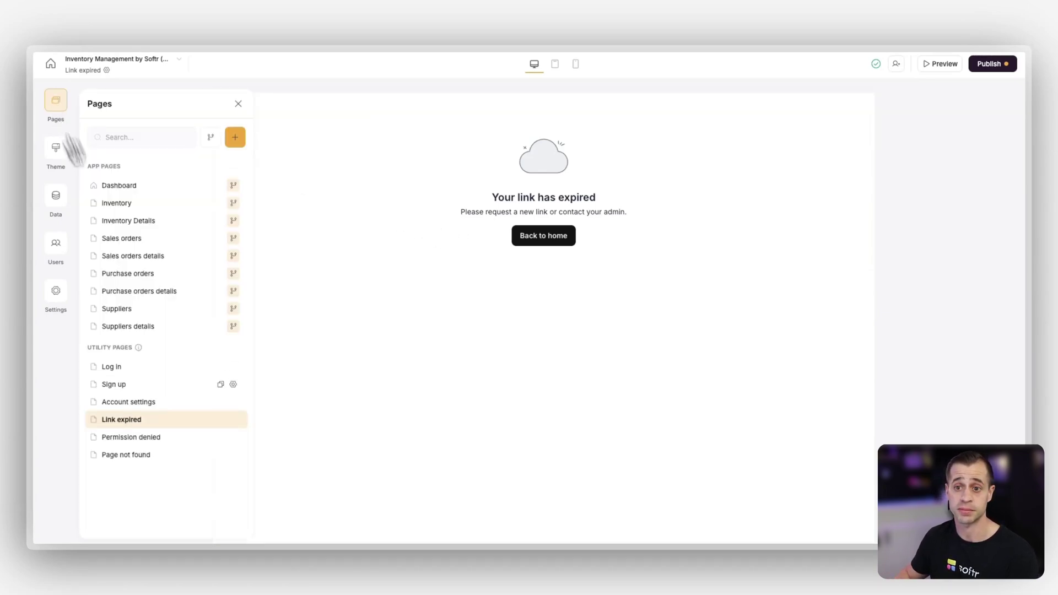
left_click(185, 440)
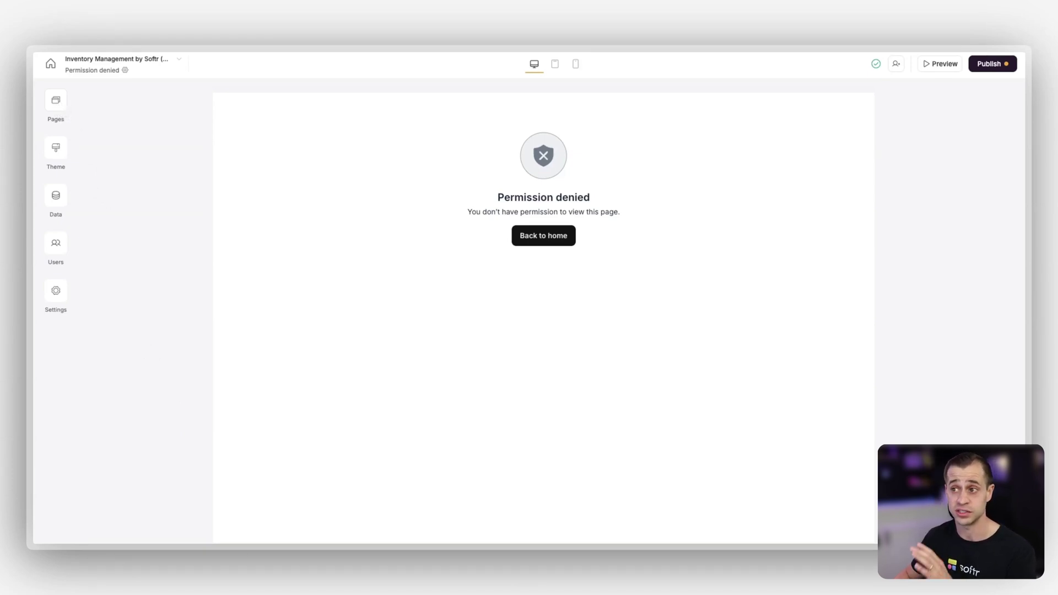
left_click(56, 99)
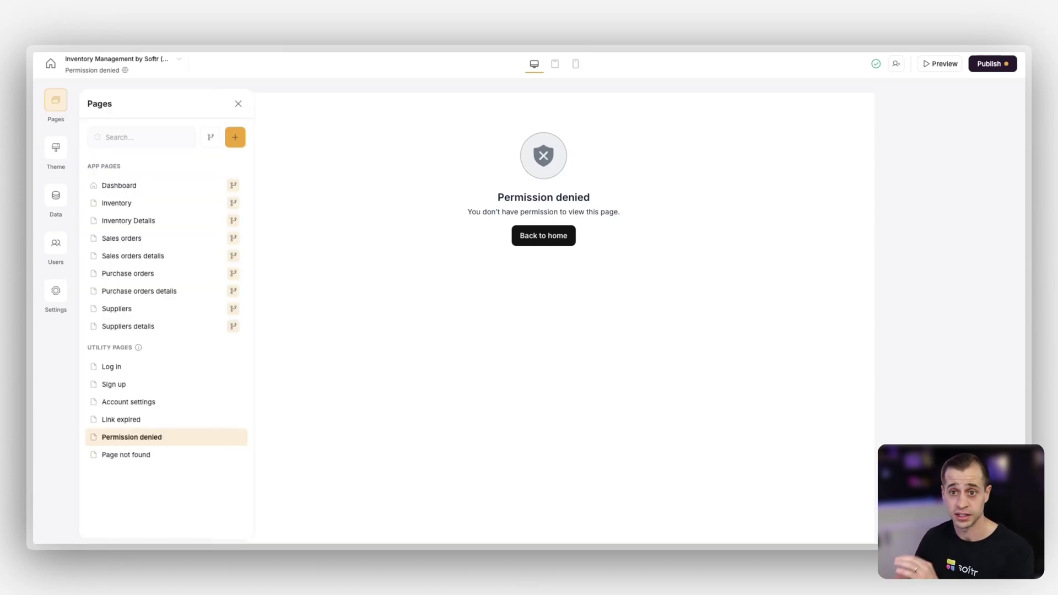
left_click(141, 455)
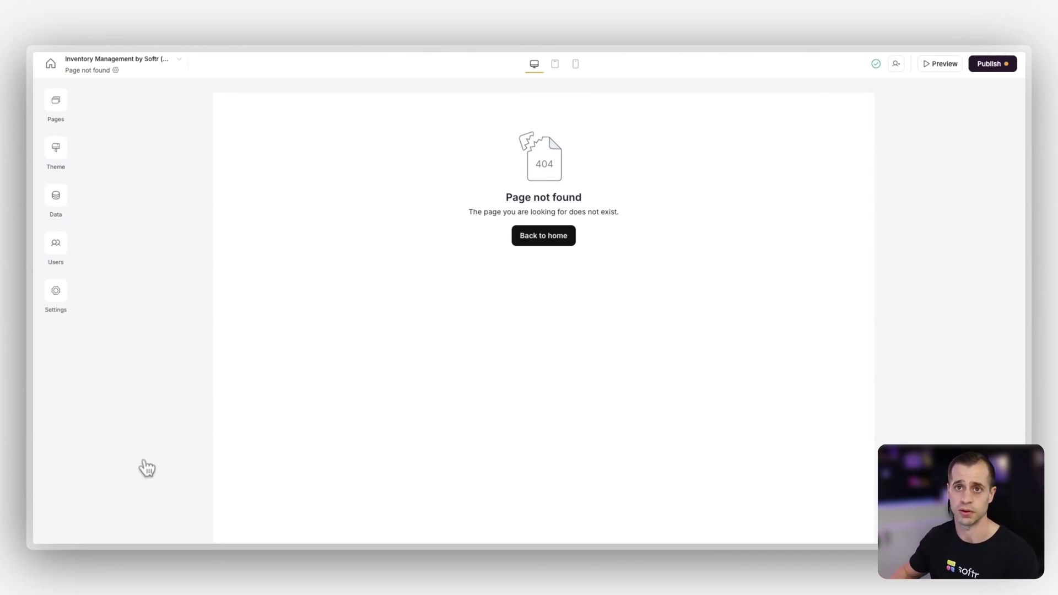
left_click(55, 101)
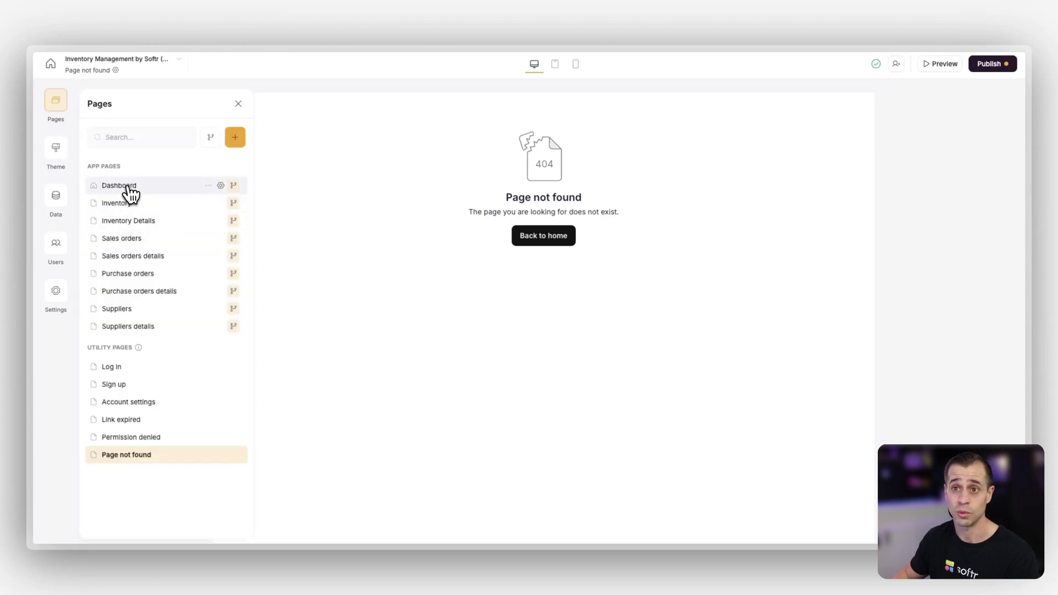
left_click(127, 187)
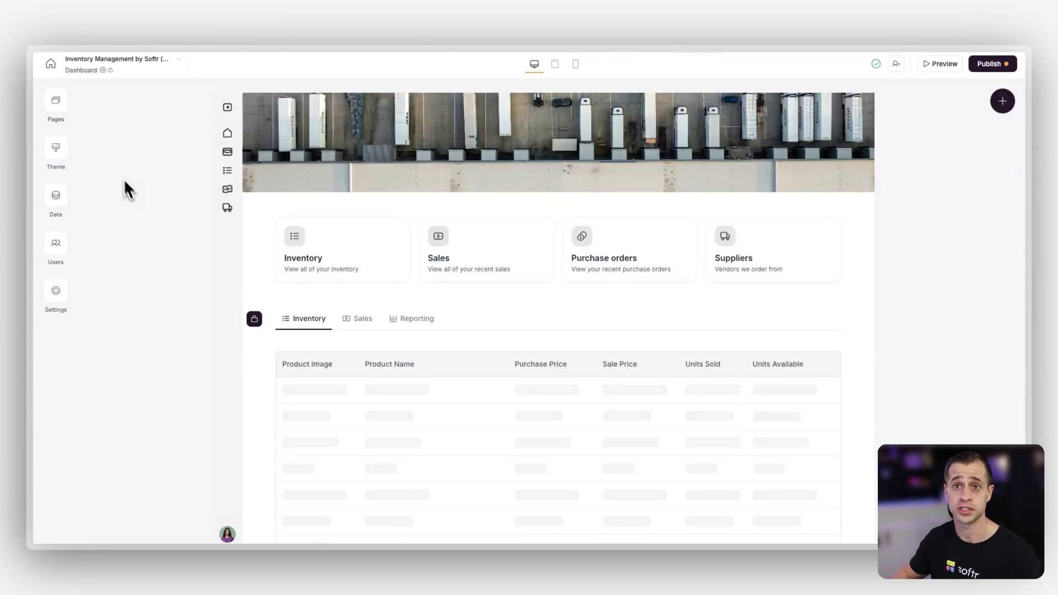
left_click(56, 100)
left_click(211, 138)
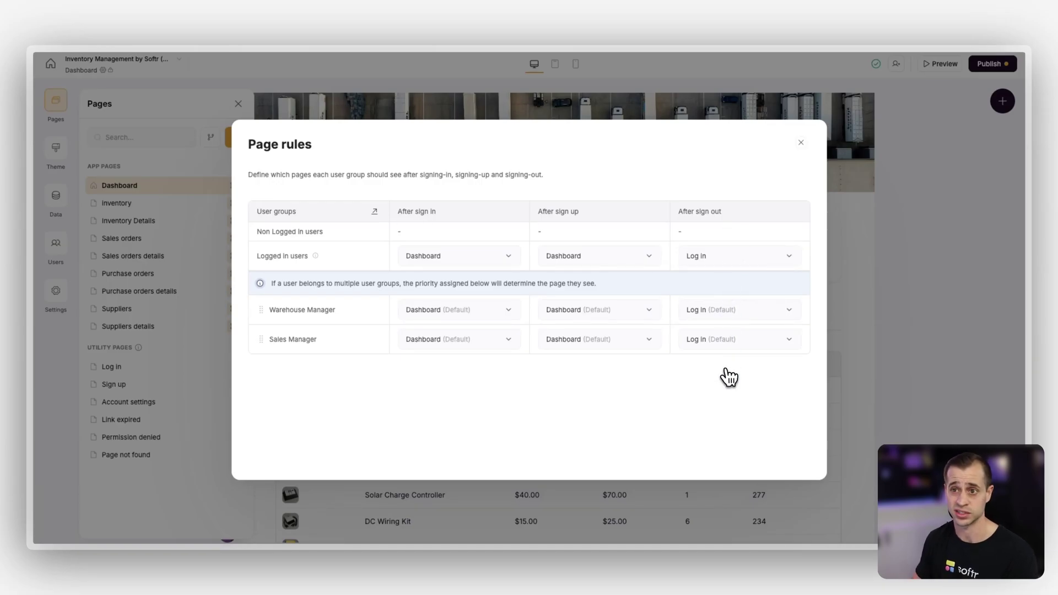
left_click(801, 144)
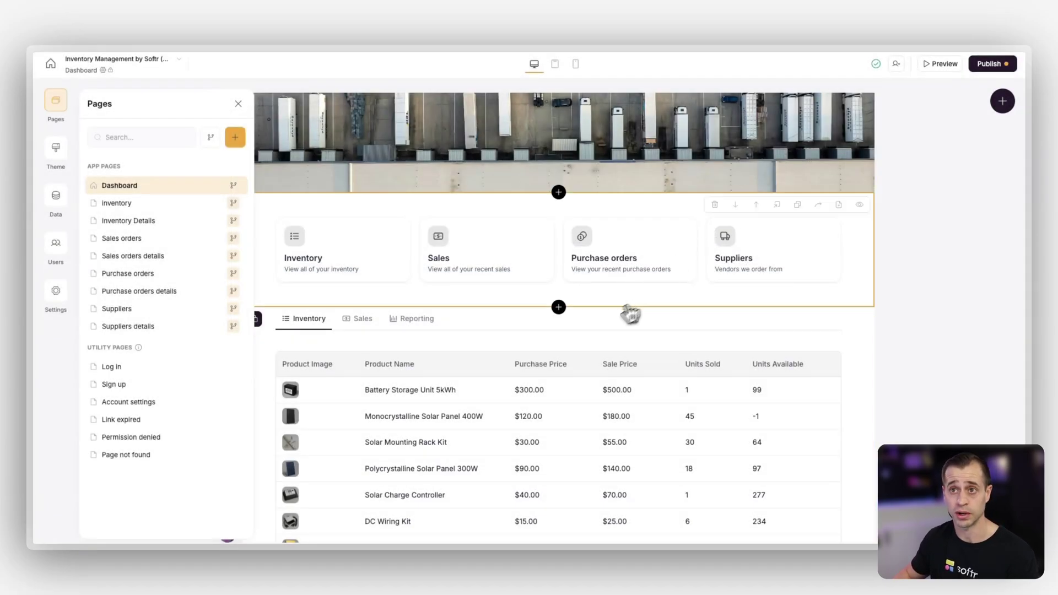
left_click(286, 217)
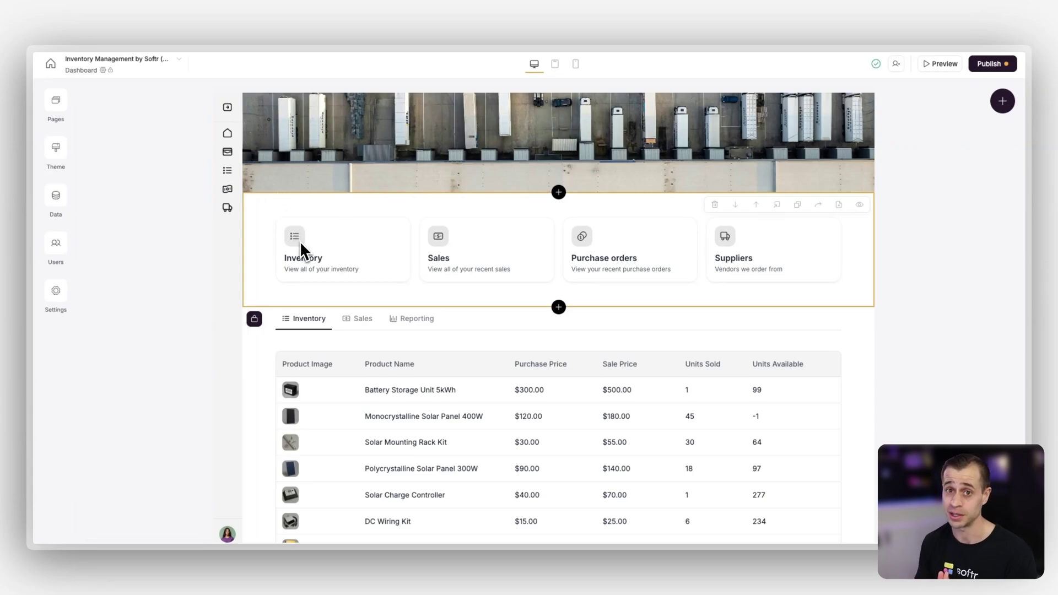